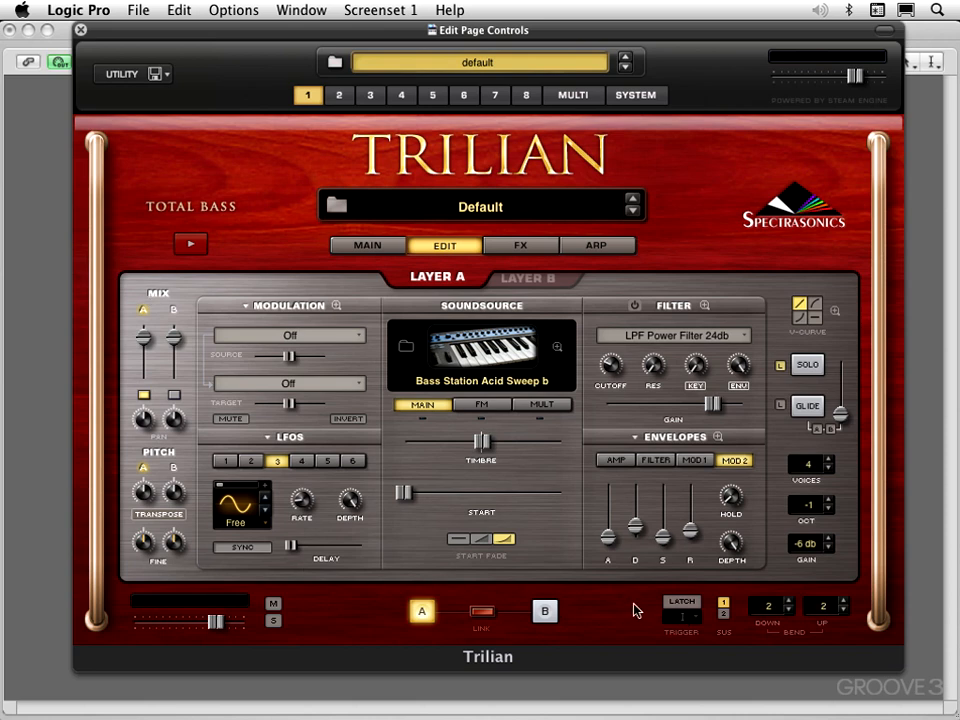
Compare the edit settings of Layer B with those of Layer A, finishing on Layer A.
click(525, 285)
click(437, 281)
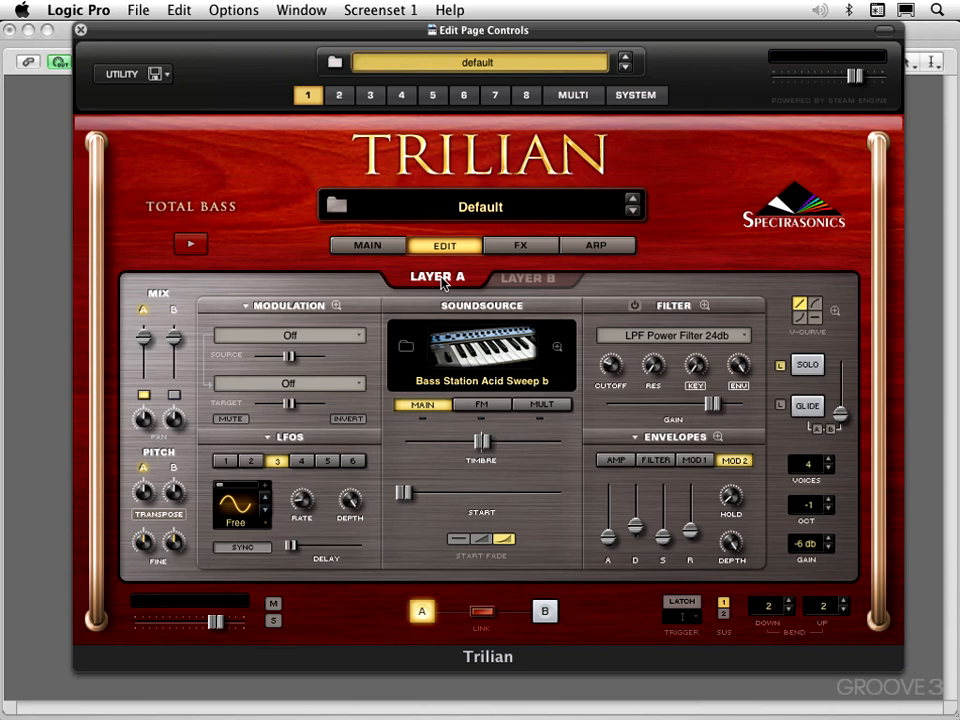
click(521, 287)
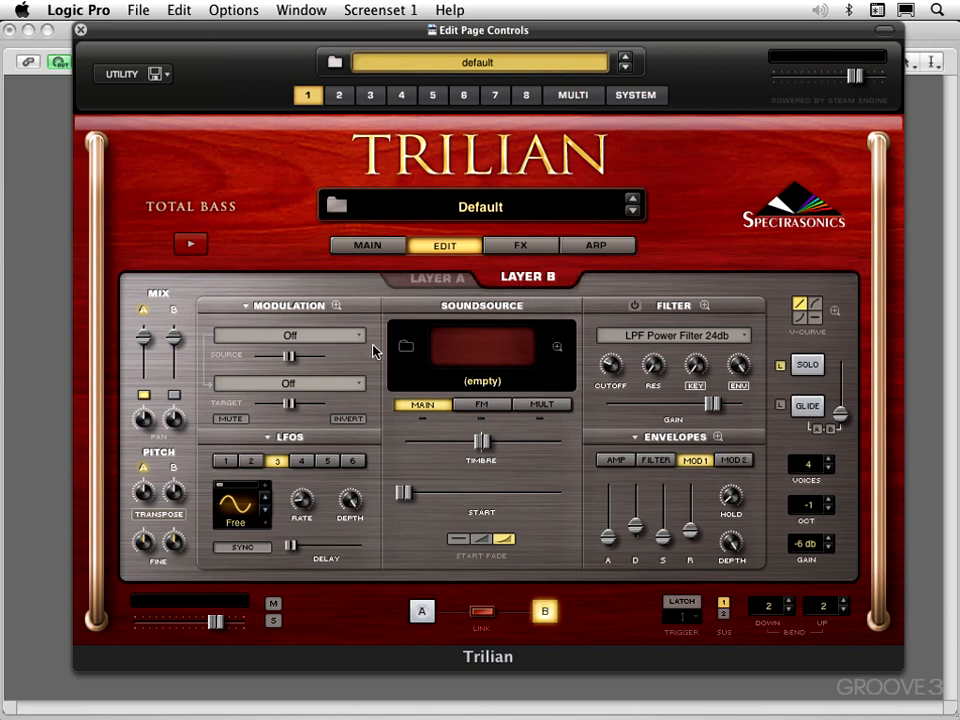
click(441, 284)
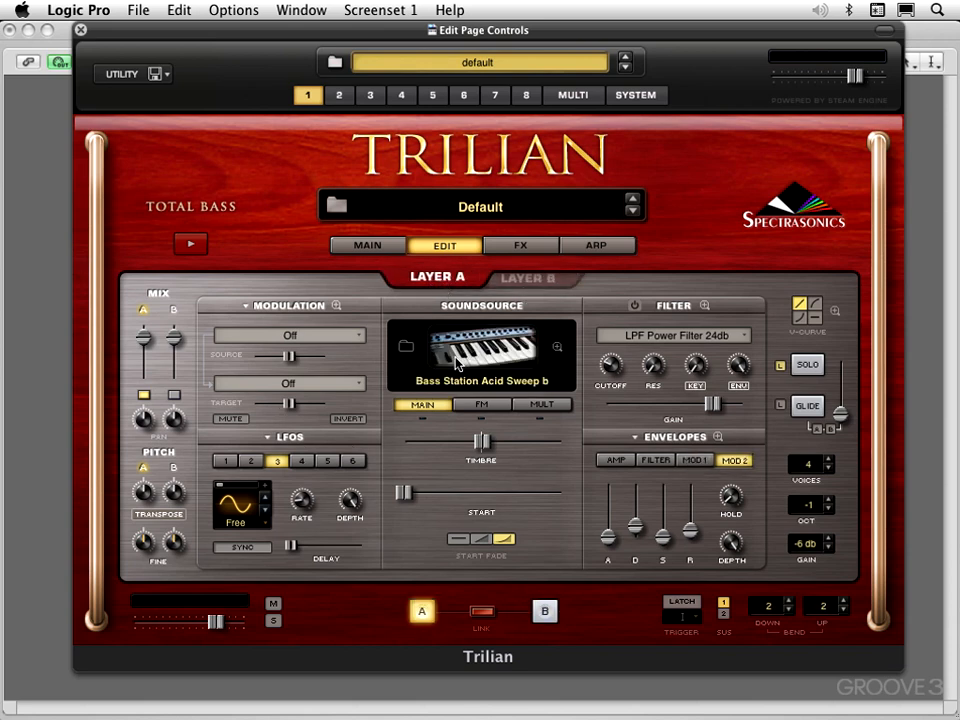
click(530, 279)
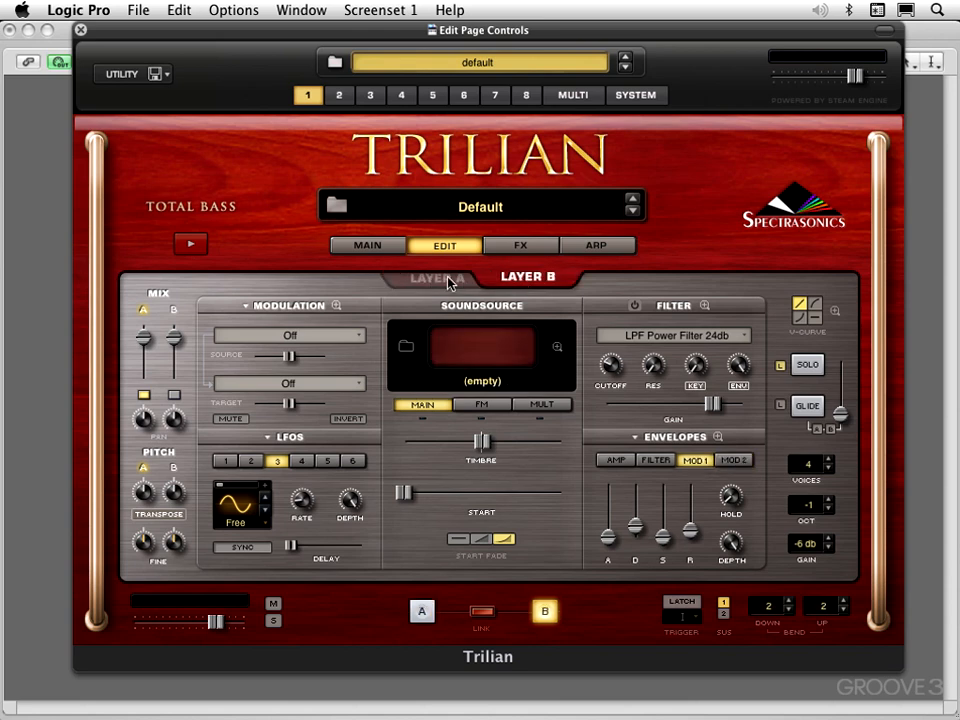
click(436, 283)
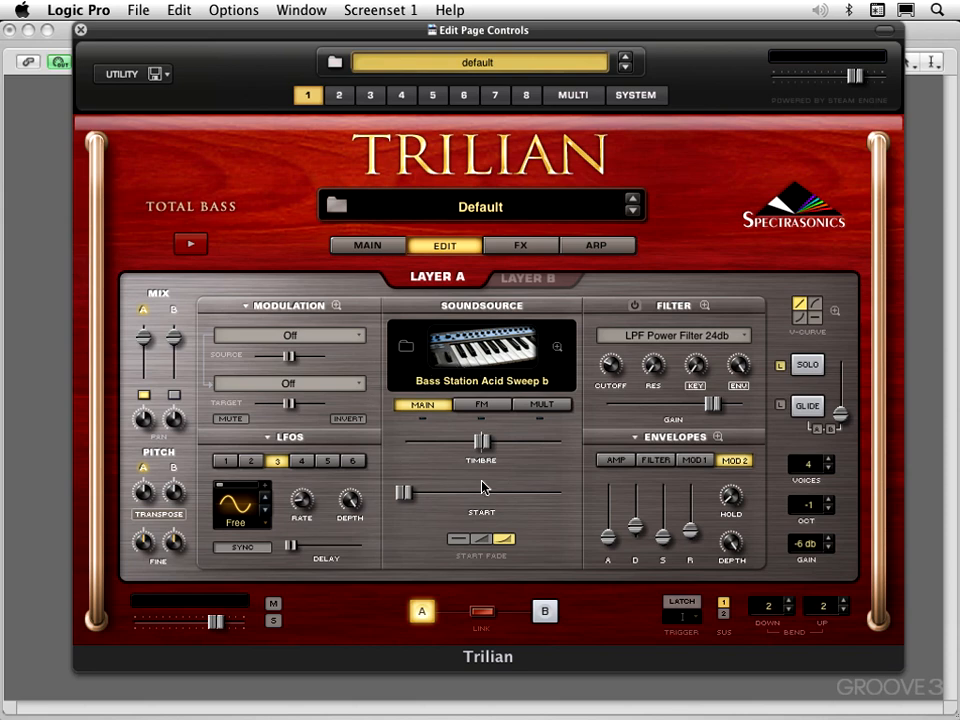
Look through Layer A's FM and Harmonia soundsource settings, toggling Harmonia on and off, and return to the main soundsource settings.
click(486, 405)
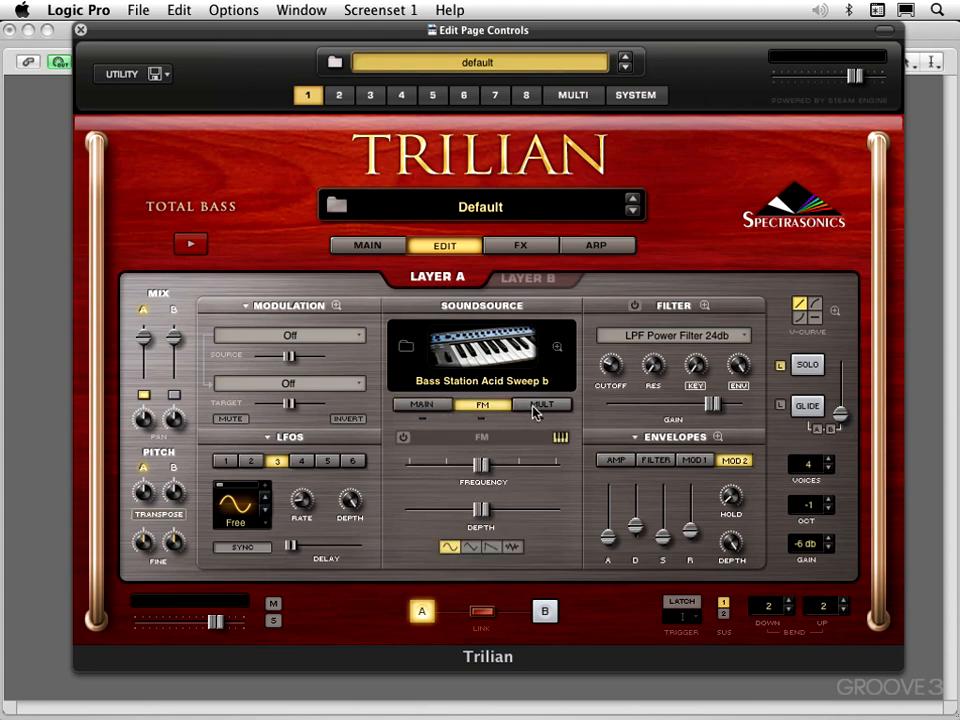
click(541, 404)
click(403, 438)
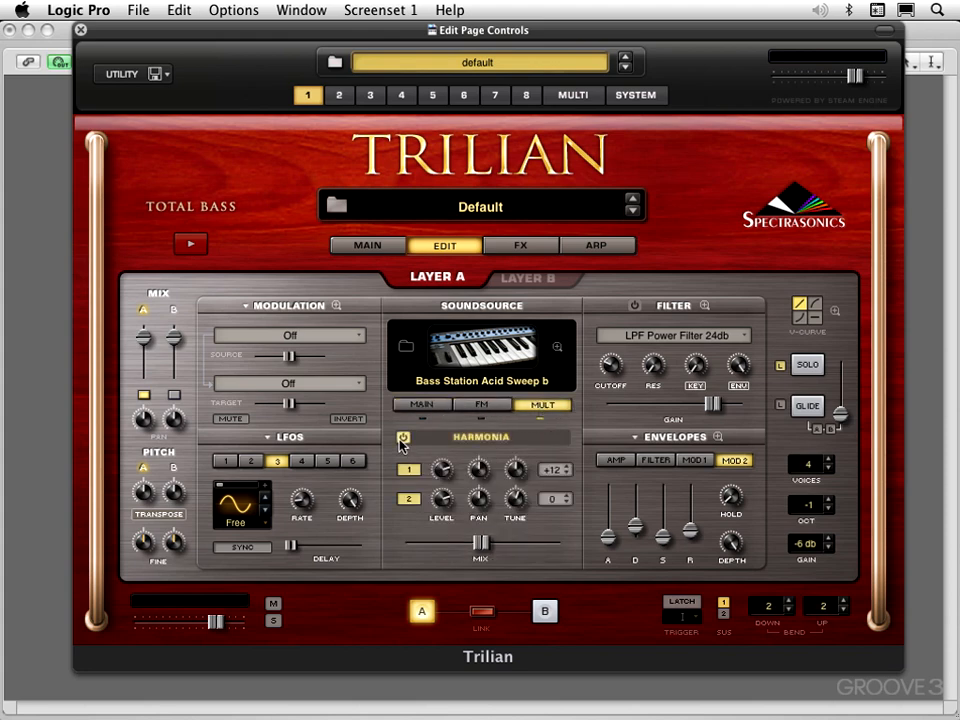
click(403, 438)
click(541, 418)
click(541, 418)
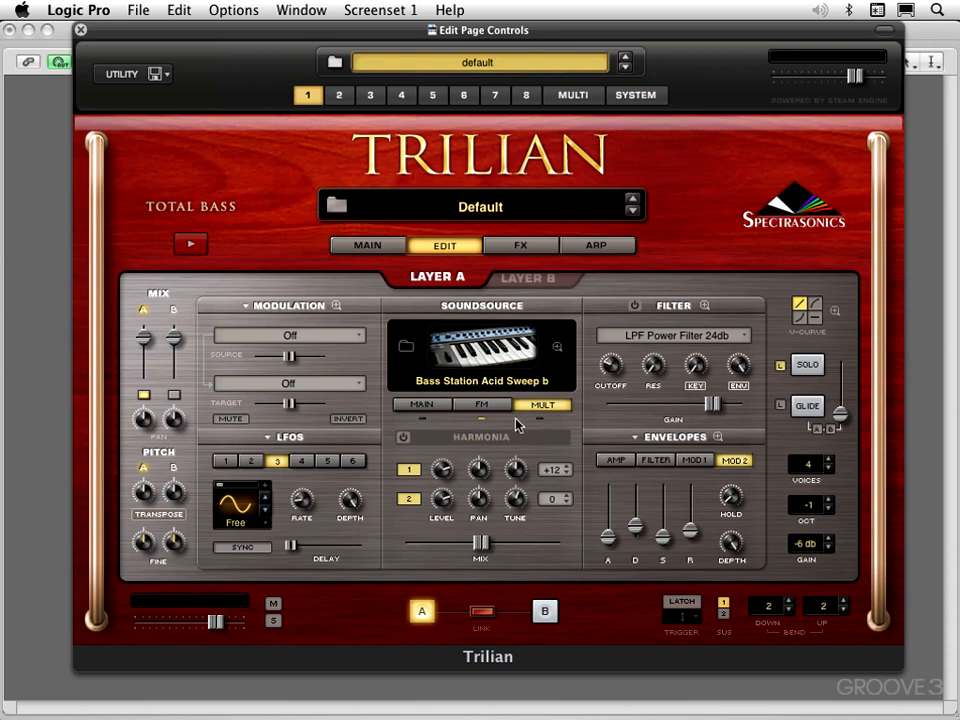
click(430, 405)
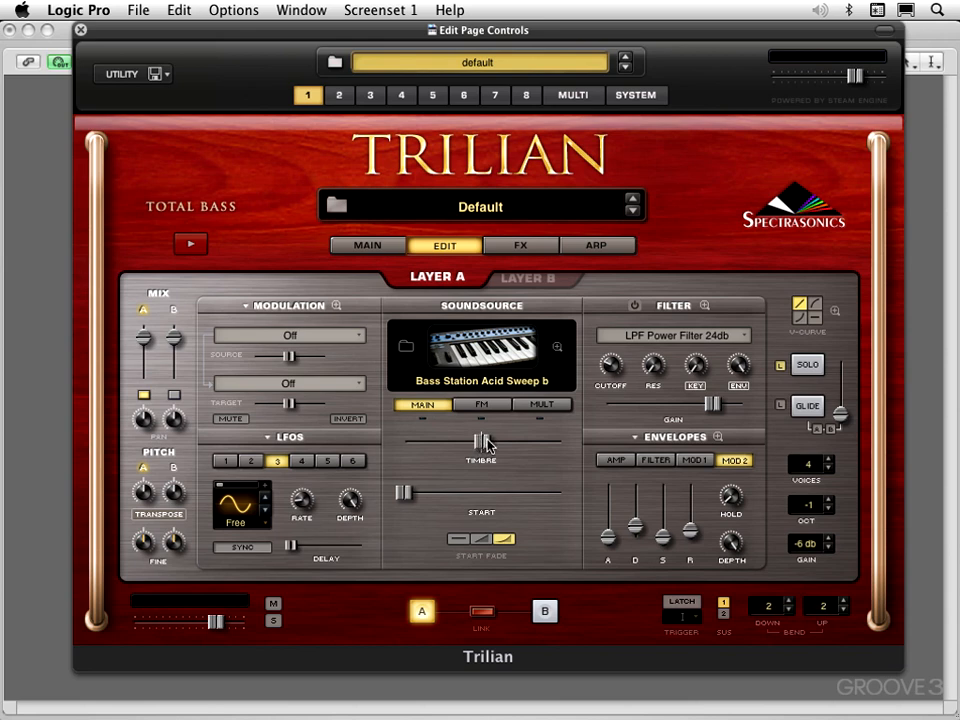
Try shifting Layer A's Timbre away from its centre position to hear the sample shift, and return it to default.
drag(487, 445, 496, 444)
drag(490, 444, 482, 441)
drag(484, 447, 515, 445)
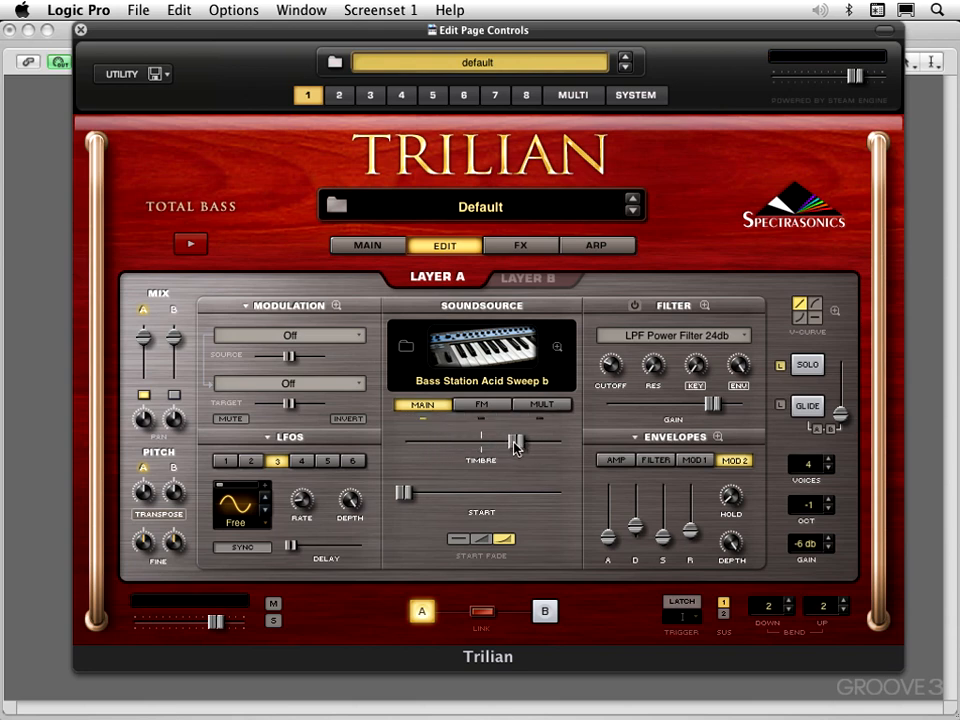
drag(514, 446, 476, 446)
click(533, 446)
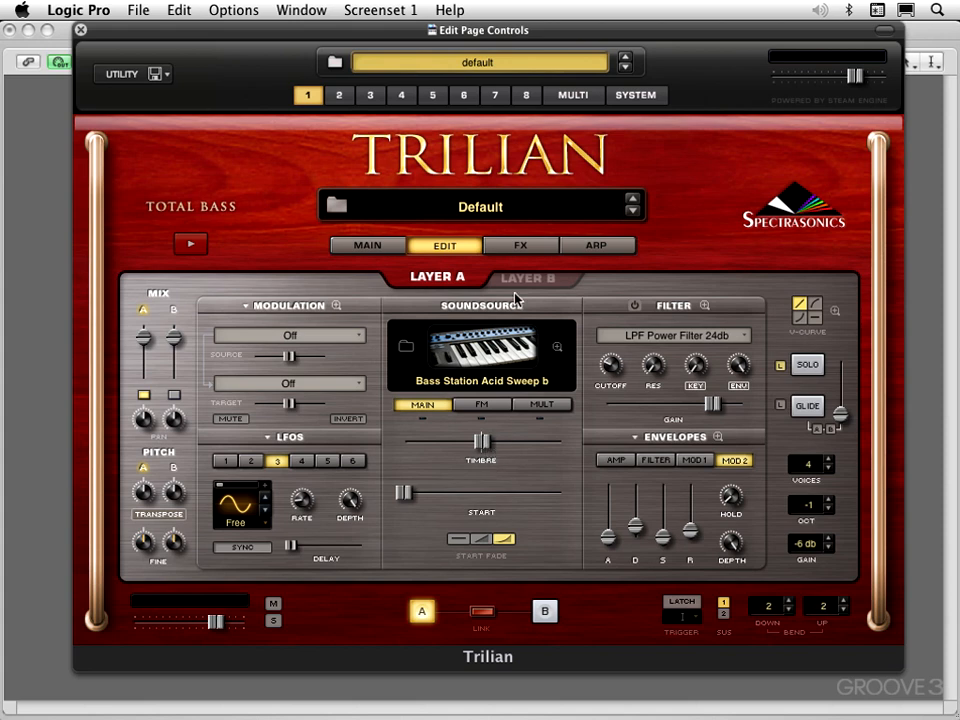
Try the arpeggiator pattern Foster In The 90's and load the Fancy Figure pattern instead.
click(590, 250)
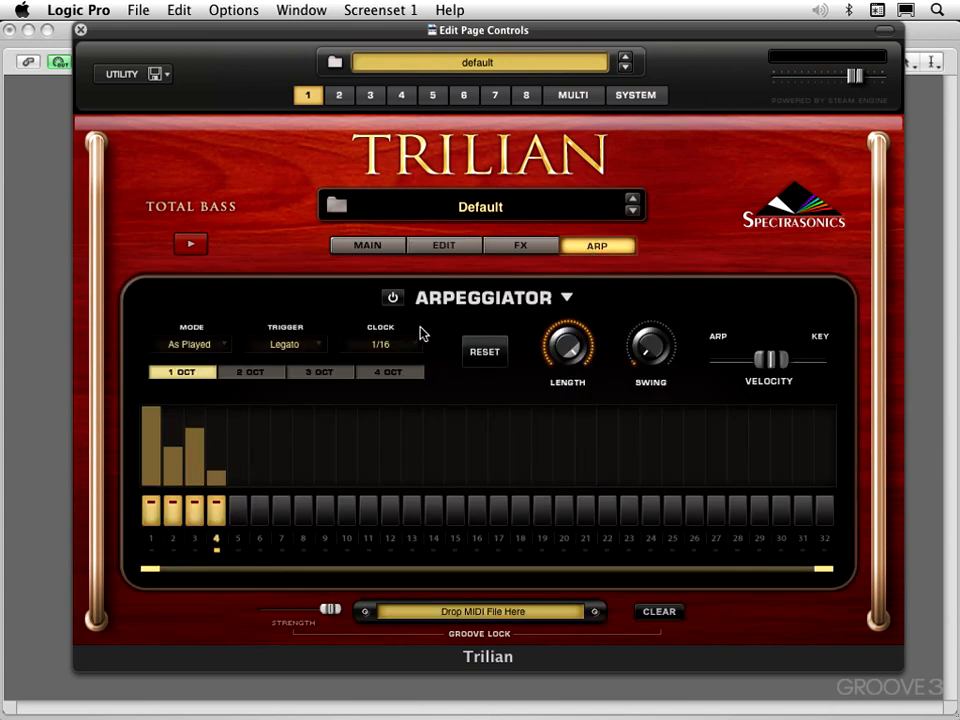
click(565, 298)
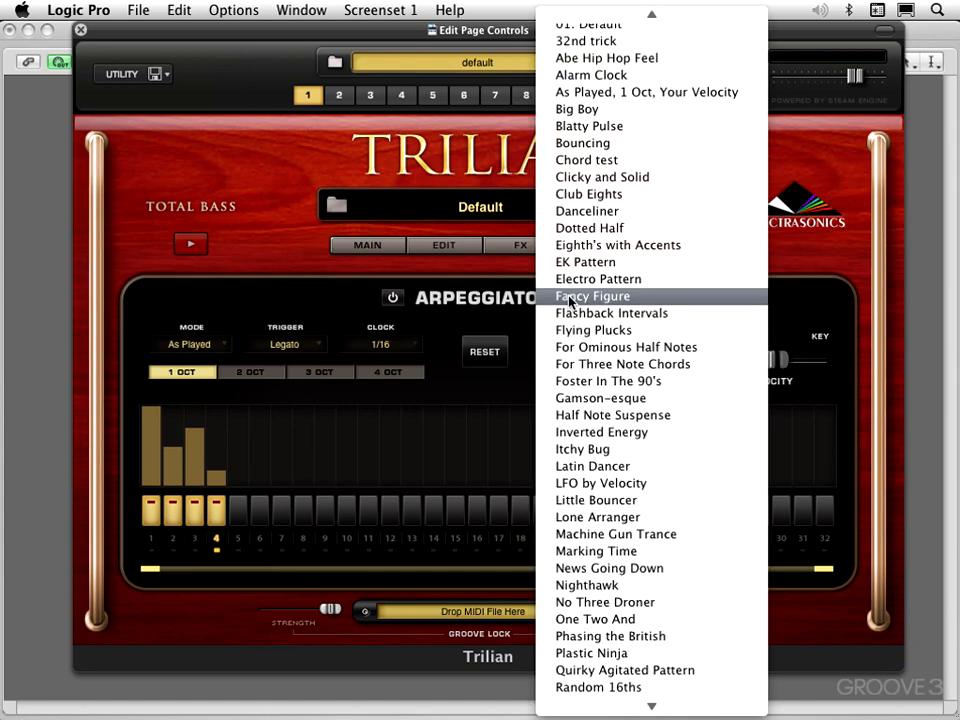
click(565, 382)
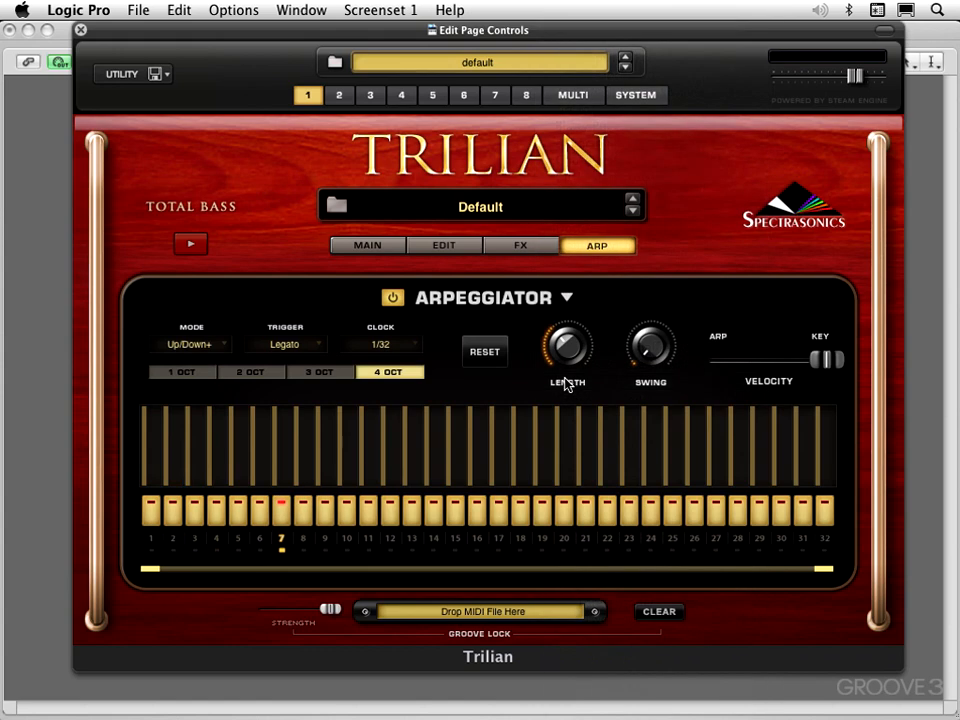
click(567, 299)
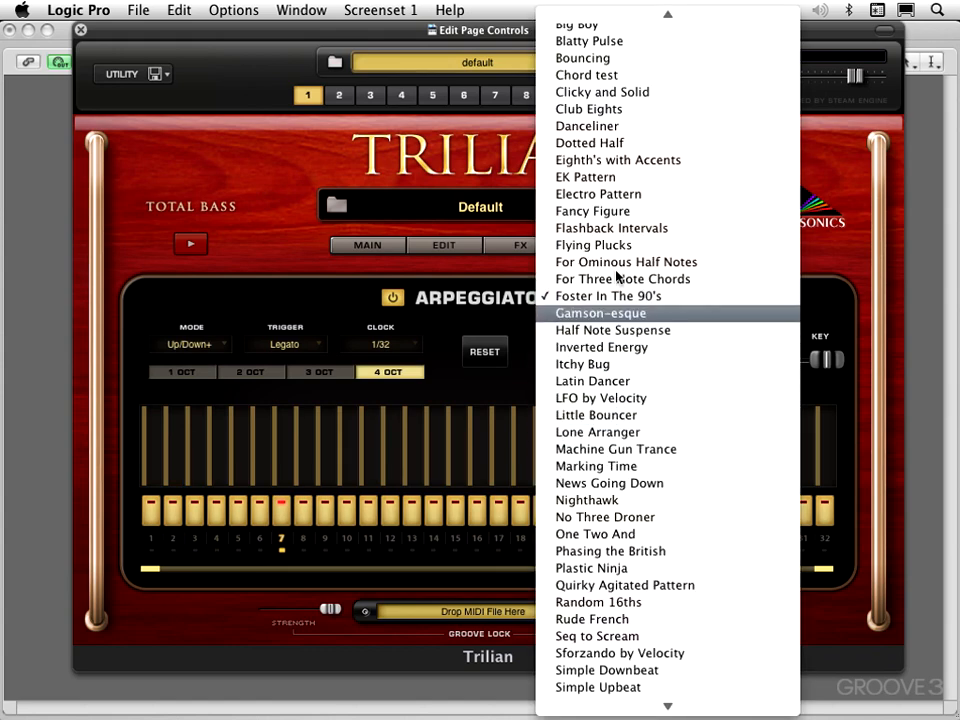
click(609, 214)
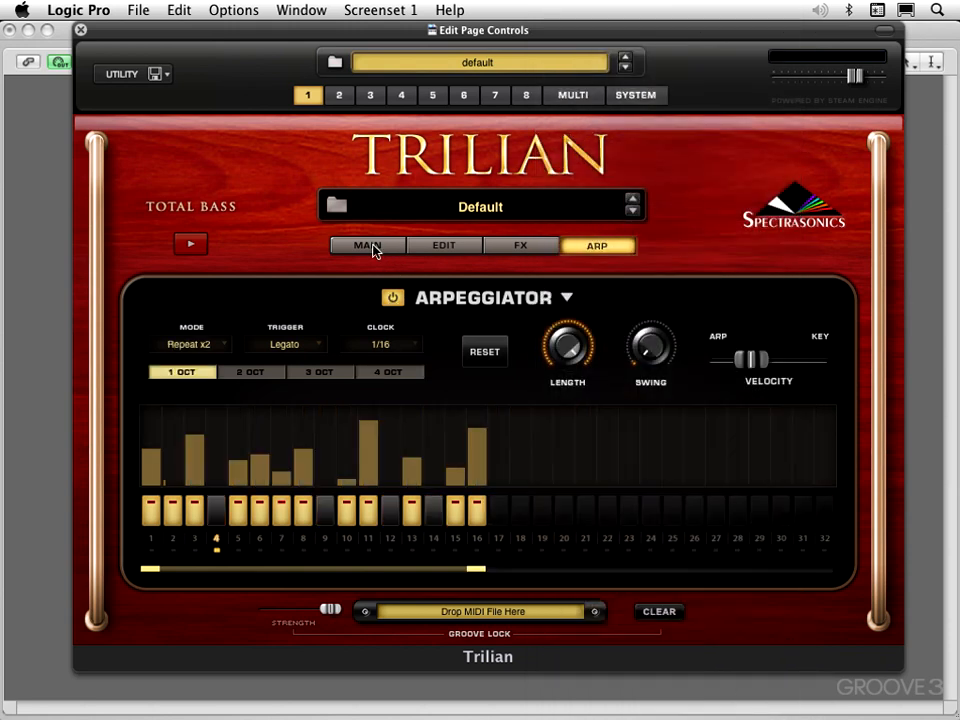
Lower Layer A's Timbre below centre and modulate it with an LFO, checking the list of modulation routings.
click(445, 247)
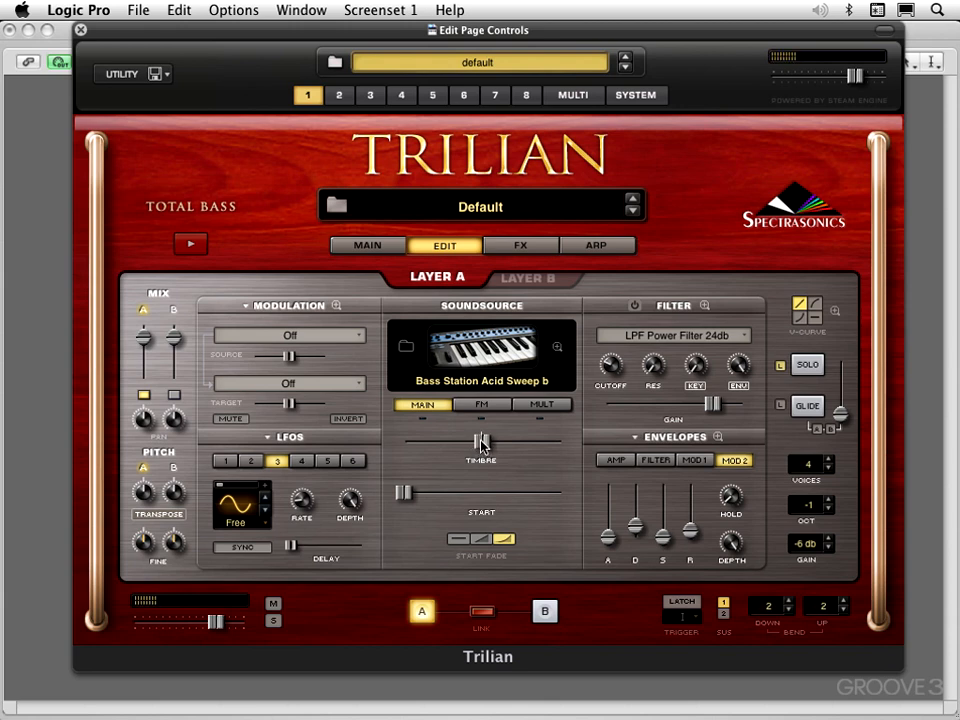
drag(482, 444, 450, 441)
right_click(447, 441)
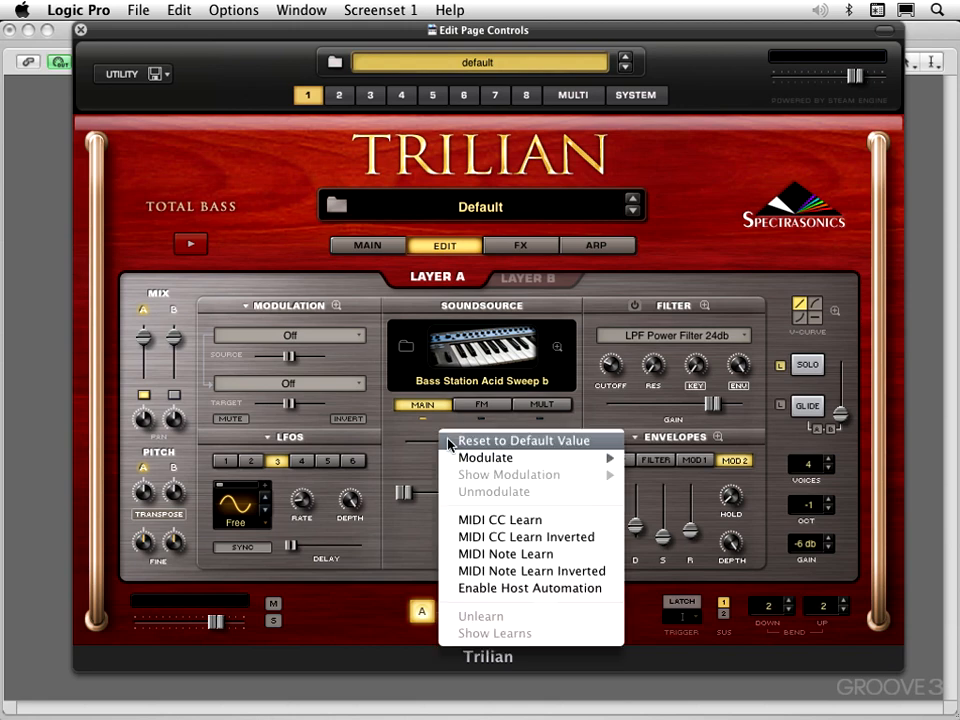
mouse_move(459, 459)
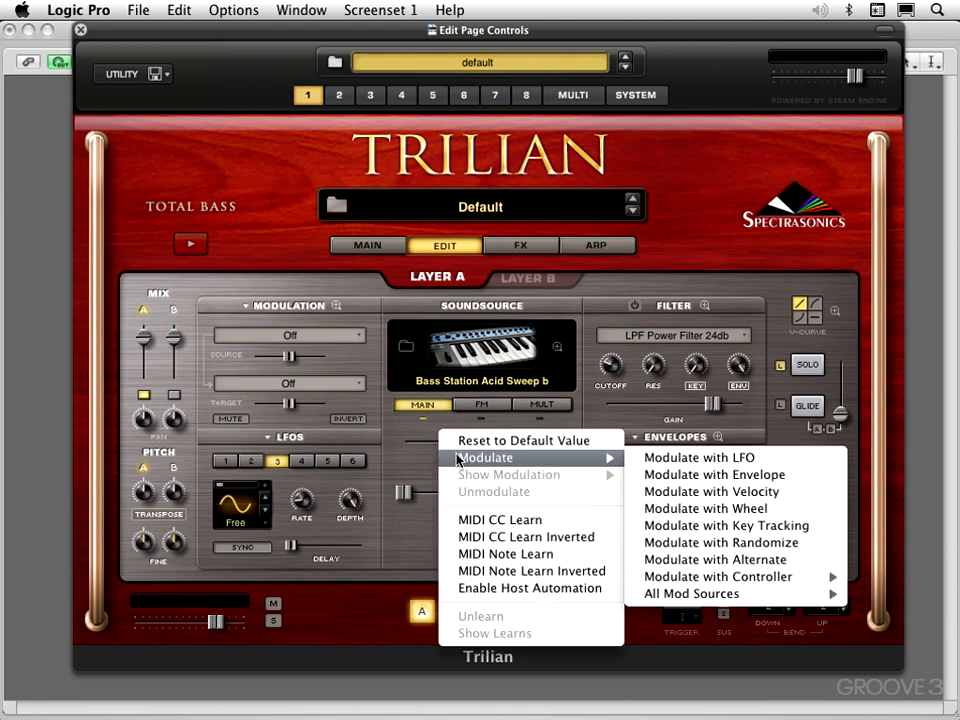
click(660, 460)
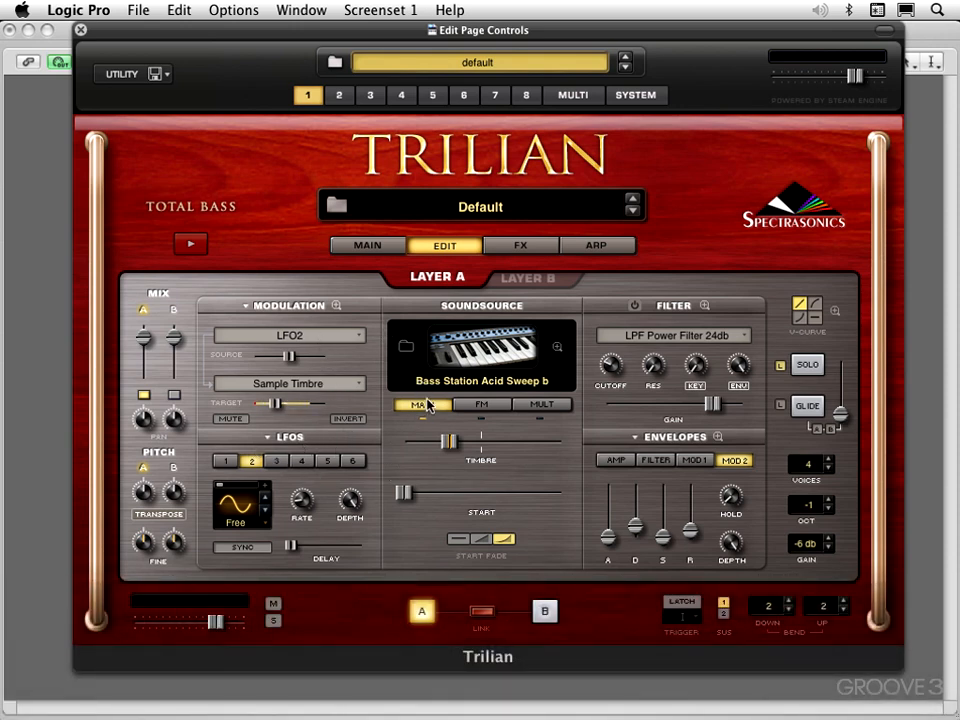
click(243, 308)
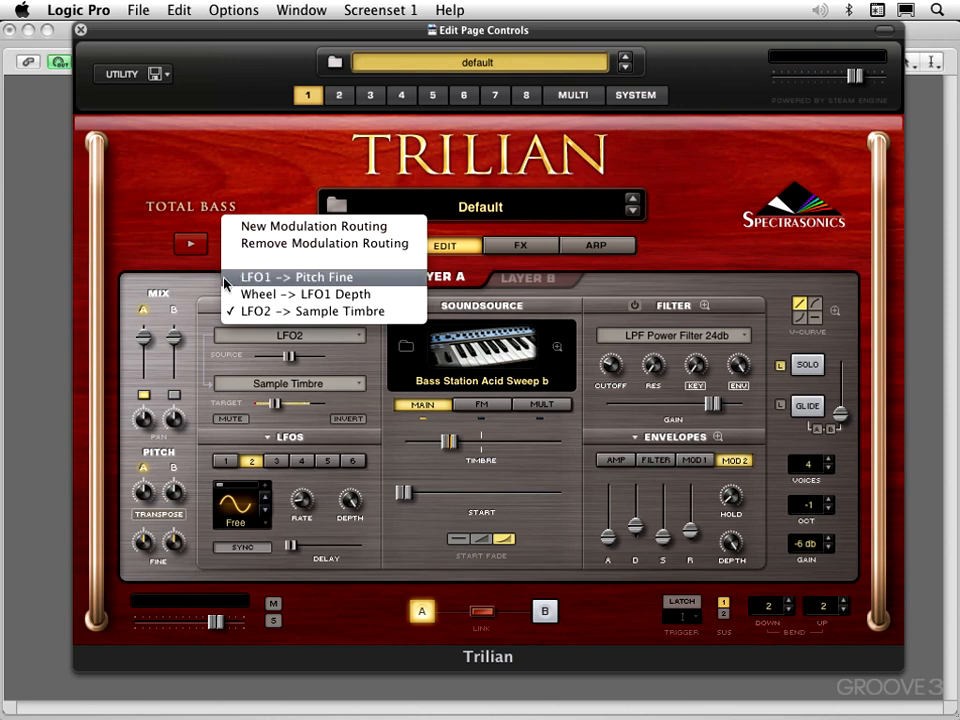
click(192, 281)
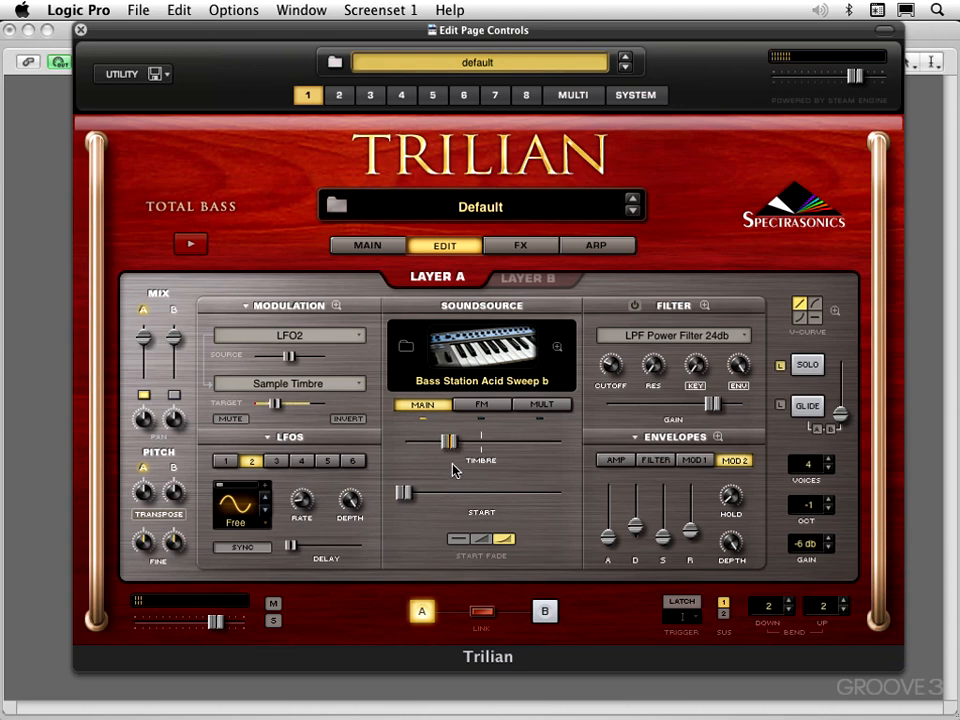
Sweep the modulated Timbre between well above and well below centre to hear the LFO effect, ending above centre.
drag(450, 446, 533, 450)
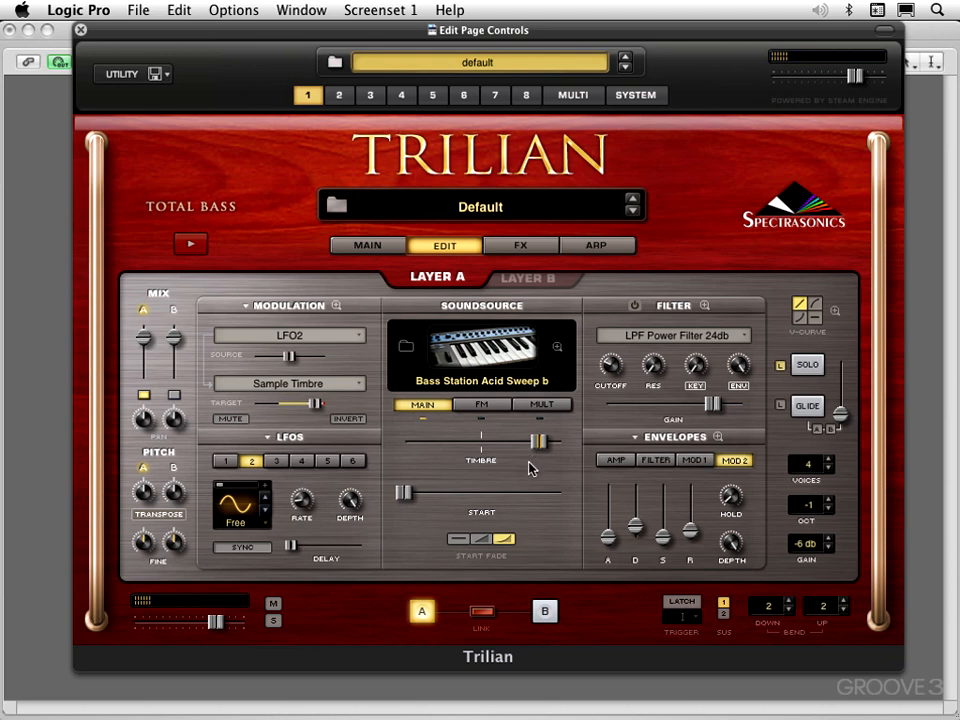
mouse_move(295, 493)
drag(538, 441, 437, 446)
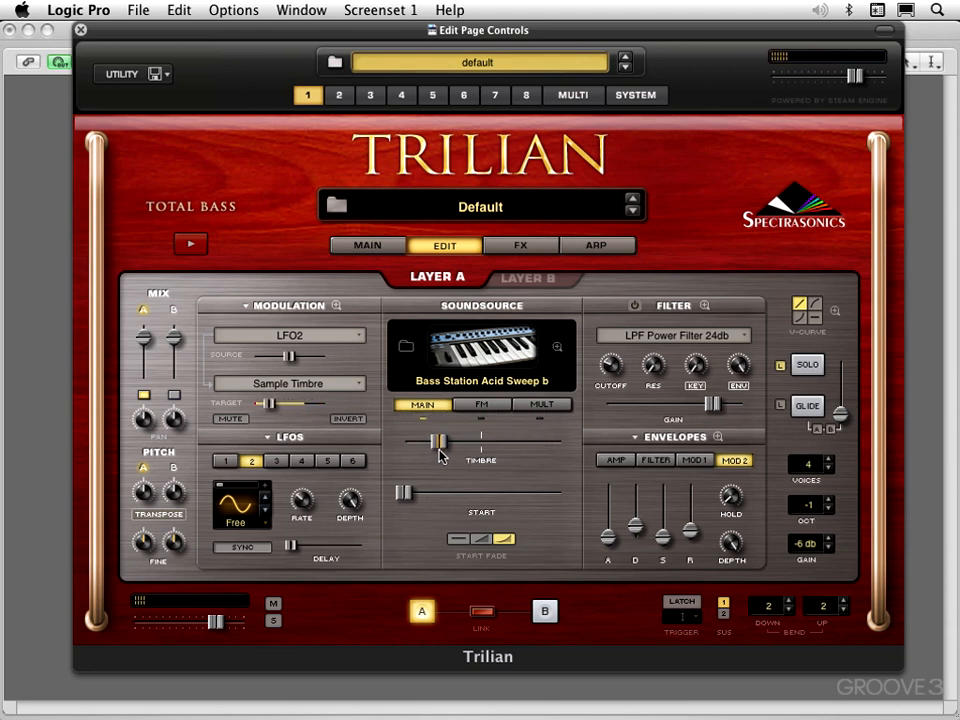
drag(440, 450, 533, 452)
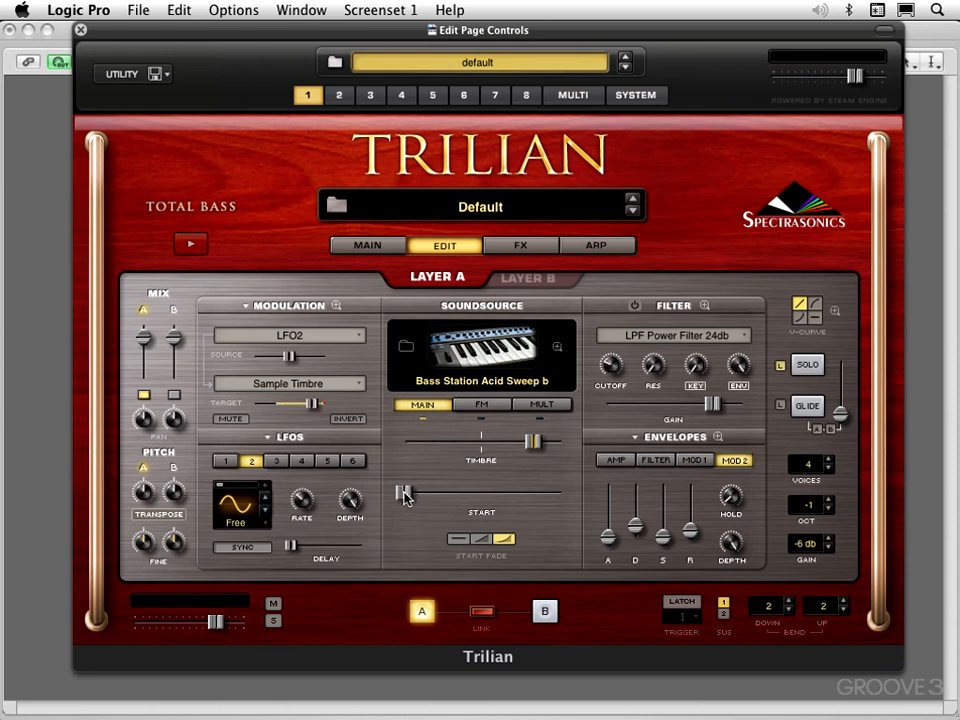
Turn the arpeggiator off and return to Layer A's edit settings.
mouse_move(405, 496)
mouse_down()
mouse_move(511, 510)
mouse_move(401, 512)
mouse_up()
click(600, 246)
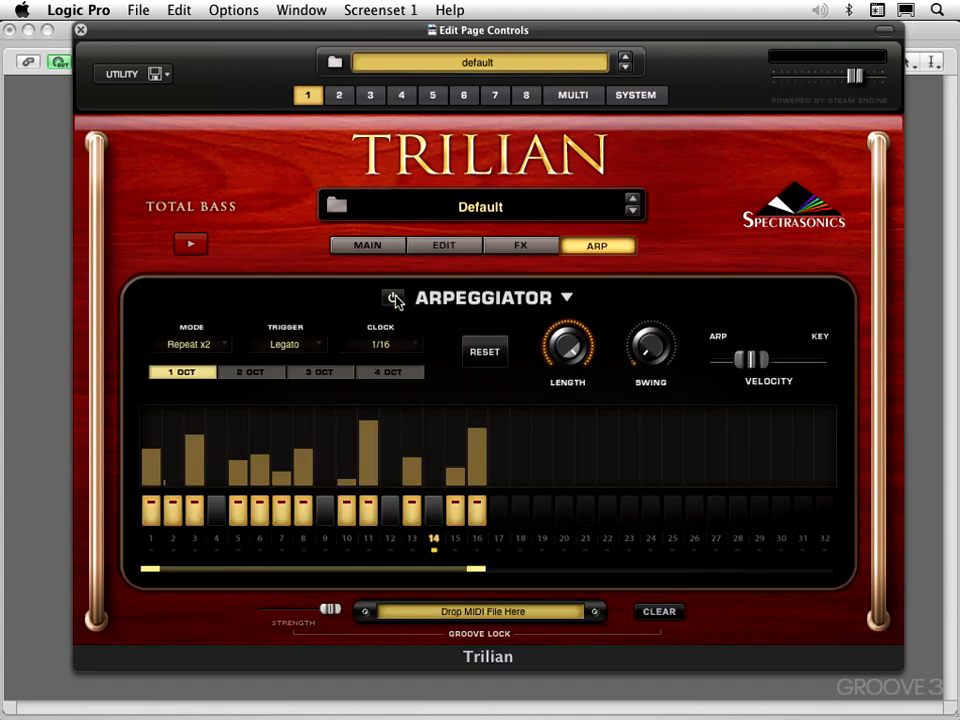
click(444, 249)
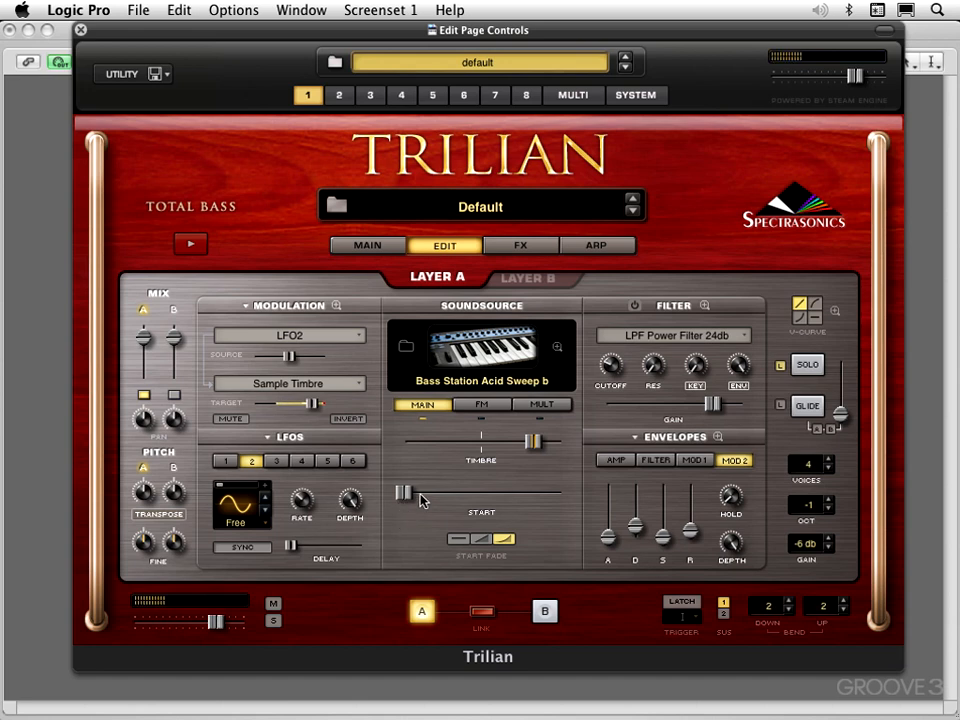
Reset Layer A's Timbre to its centre position and mute the LFO2 modulation of Sample Timbre.
drag(538, 444, 484, 450)
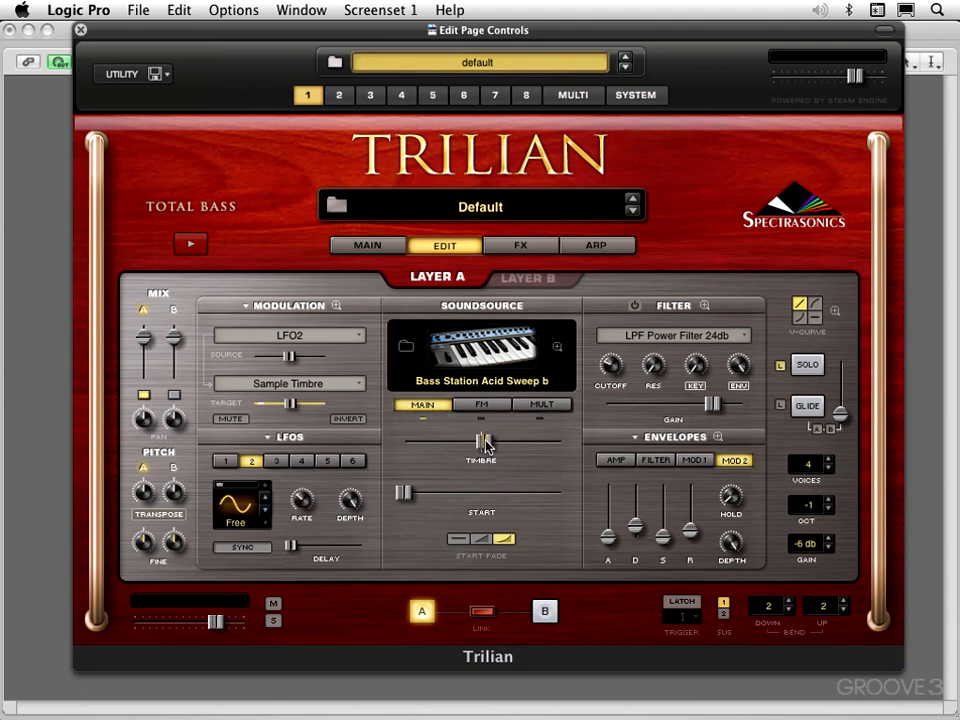
super+click(484, 438)
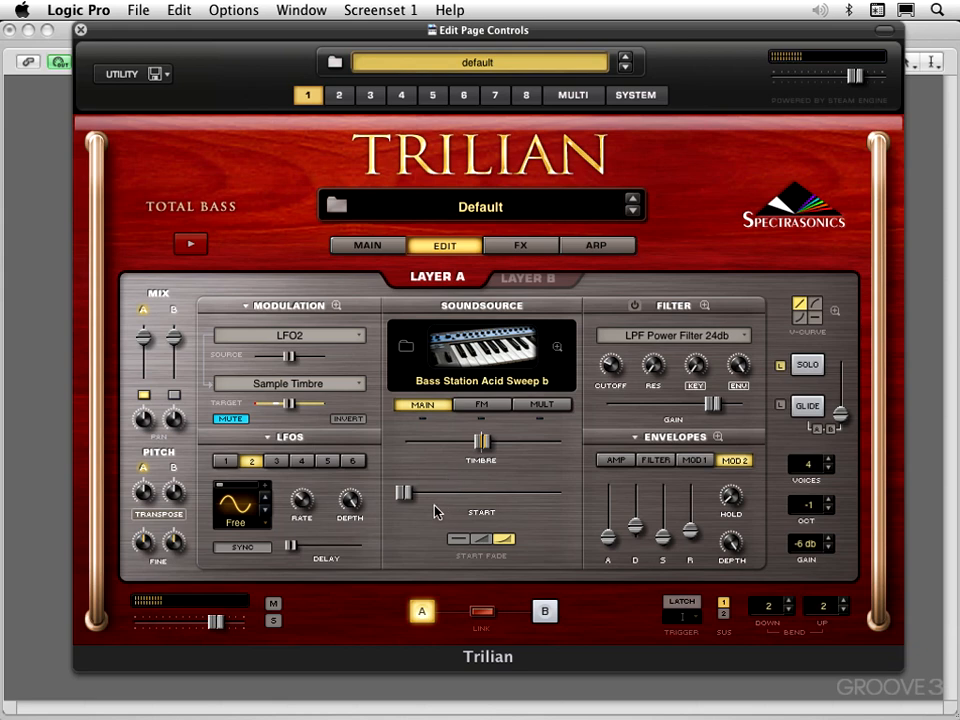
Move Layer A's sample Start slightly into the sample and modulate it with an LFO.
drag(404, 493, 432, 500)
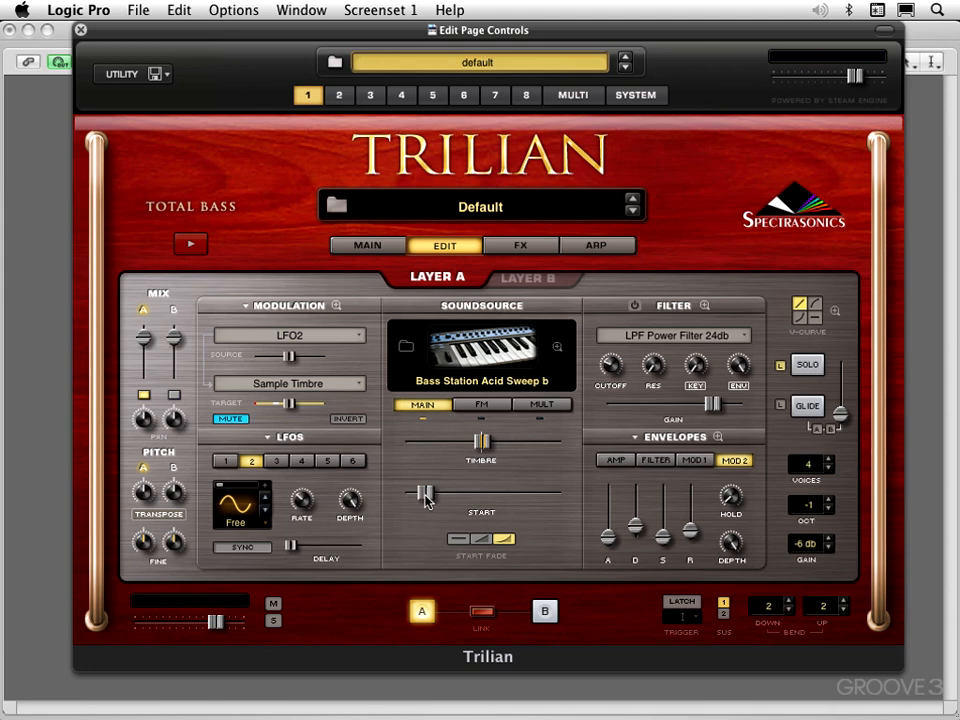
mouse_move(427, 500)
mouse_down()
mouse_move(405, 497)
mouse_move(512, 500)
mouse_move(419, 500)
mouse_up()
right_click(419, 500)
mouse_move(440, 515)
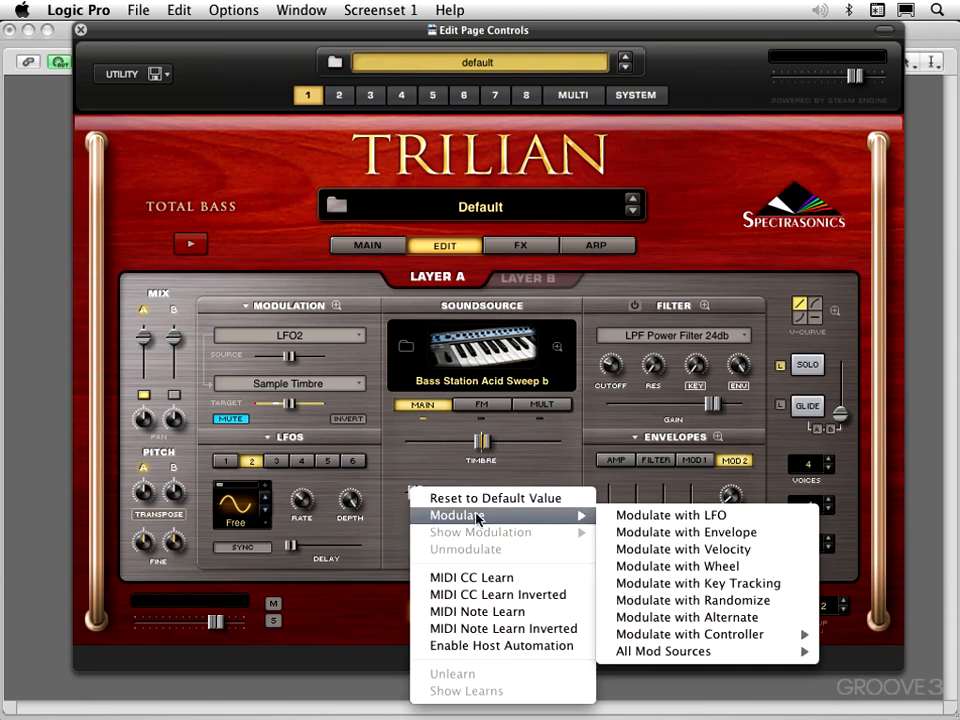
click(618, 515)
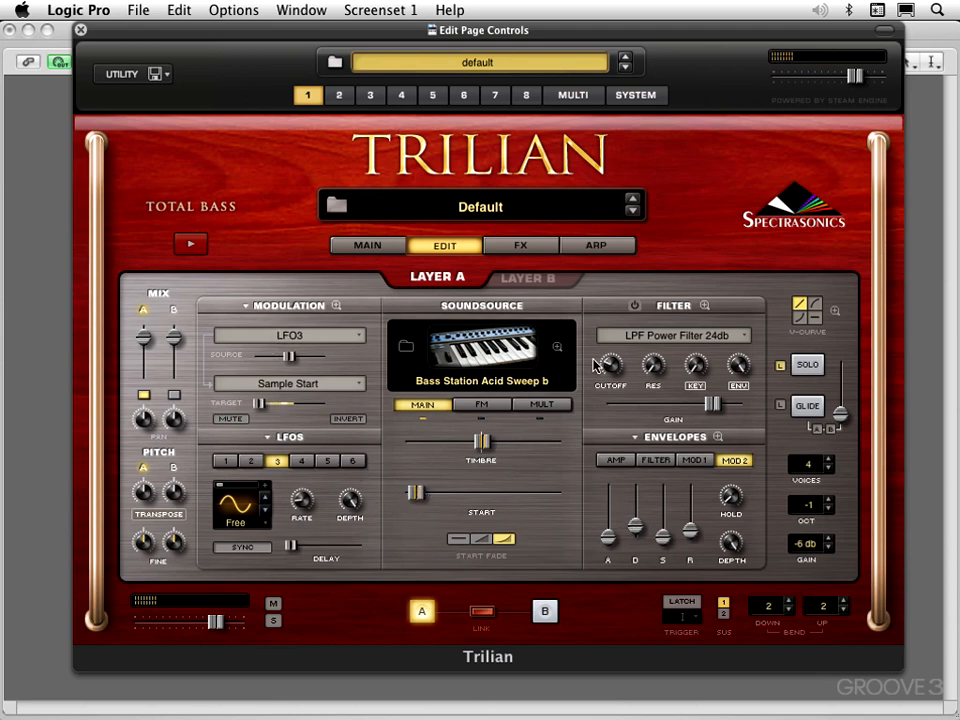
Turn the arpeggiator back on and return to Layer A's edit settings.
click(595, 245)
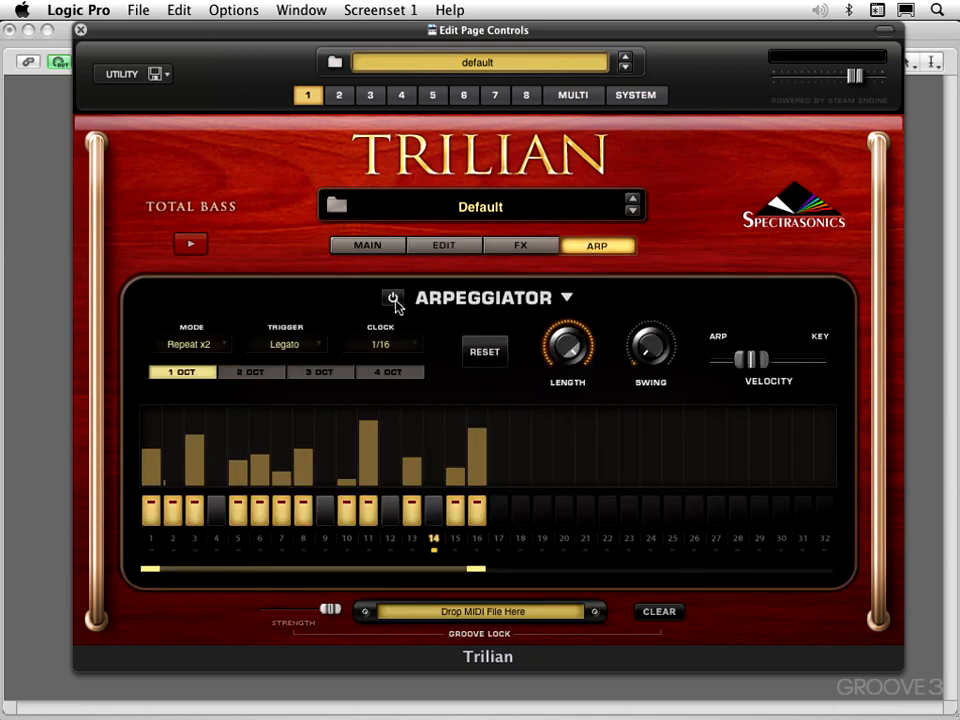
click(392, 297)
click(446, 248)
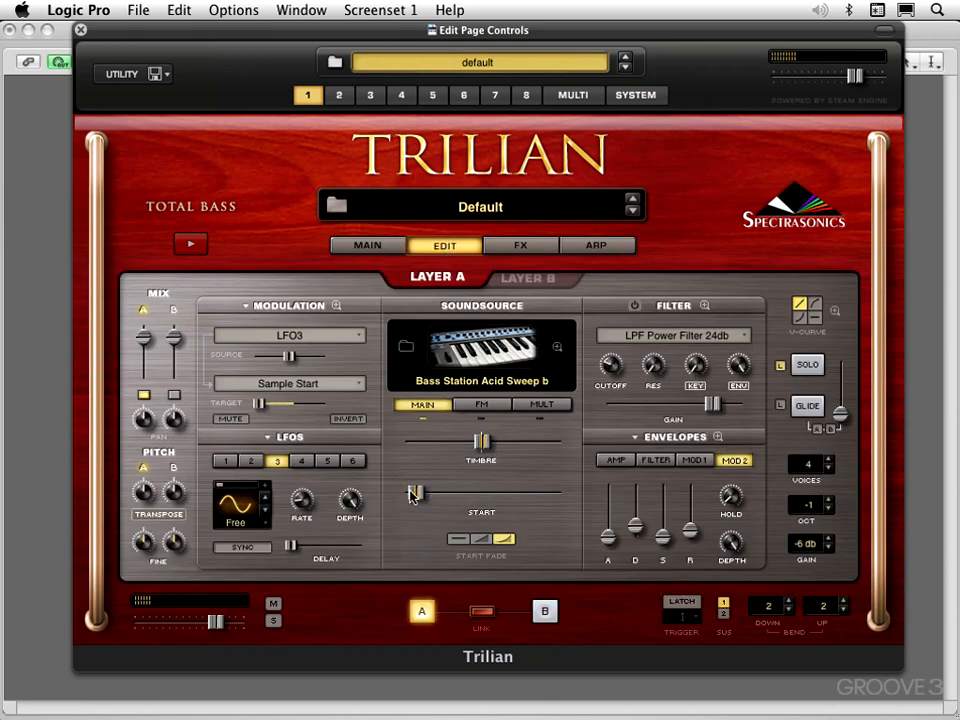
Raise the modulated sample Start to a little before the slider's midpoint and adjust the LFO3 rate.
drag(416, 493, 424, 493)
mouse_move(313, 509)
mouse_down()
mouse_move(312, 528)
mouse_move(315, 498)
mouse_up()
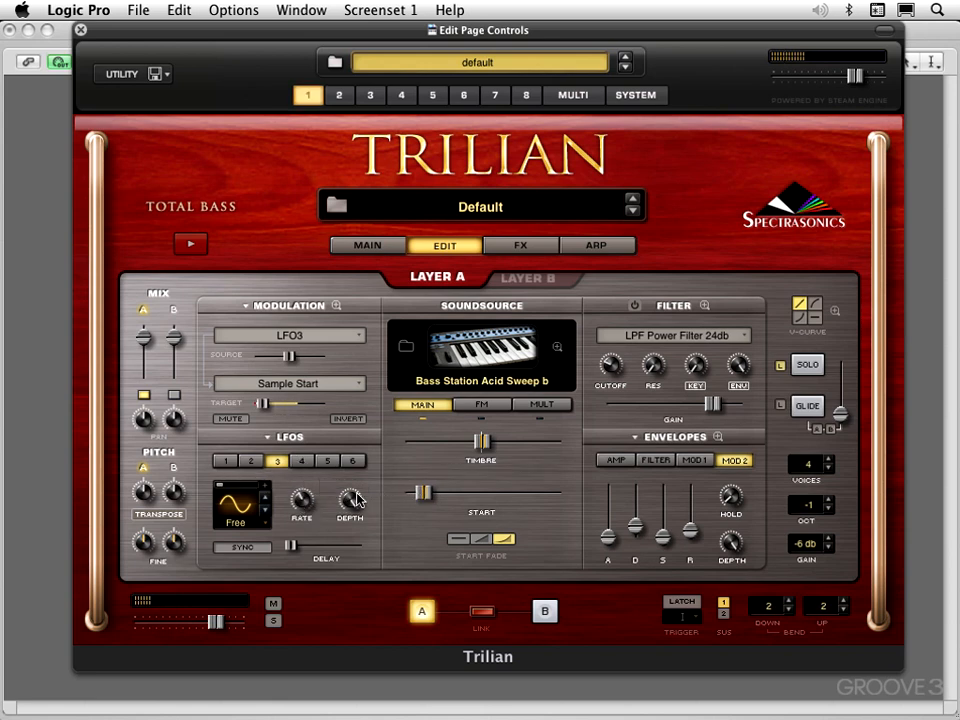
drag(429, 493, 463, 500)
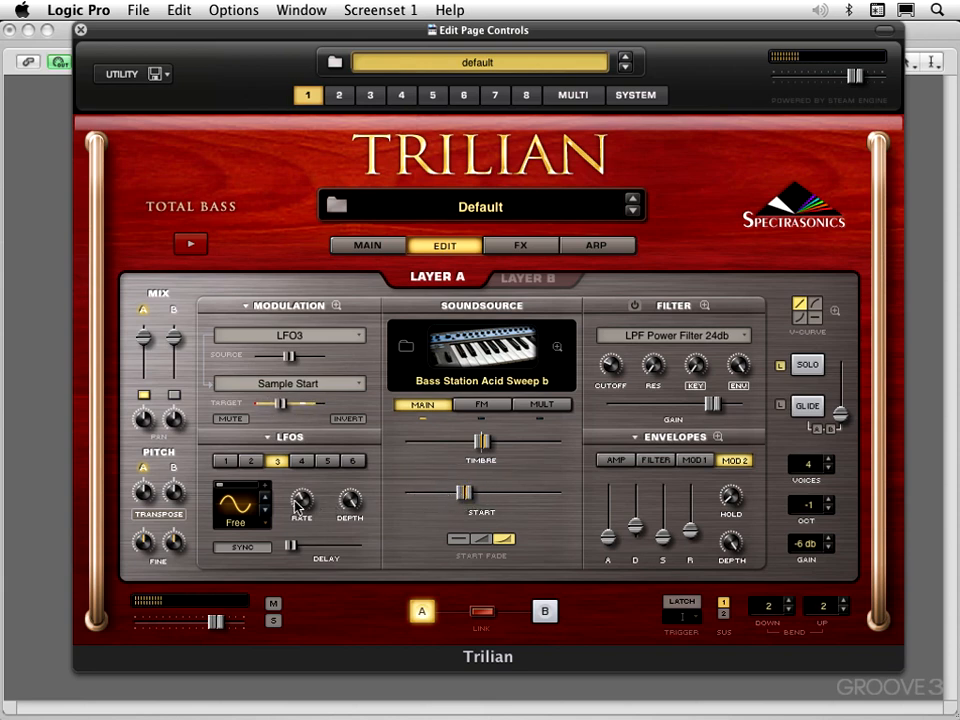
Lower Layer A's sample Start slightly and, with the LFO2 modulation of Sample Timbre unmuted, raise Timbre above centre.
mouse_move(472, 493)
mouse_down()
mouse_move(518, 496)
mouse_move(448, 497)
mouse_move(457, 497)
mouse_up()
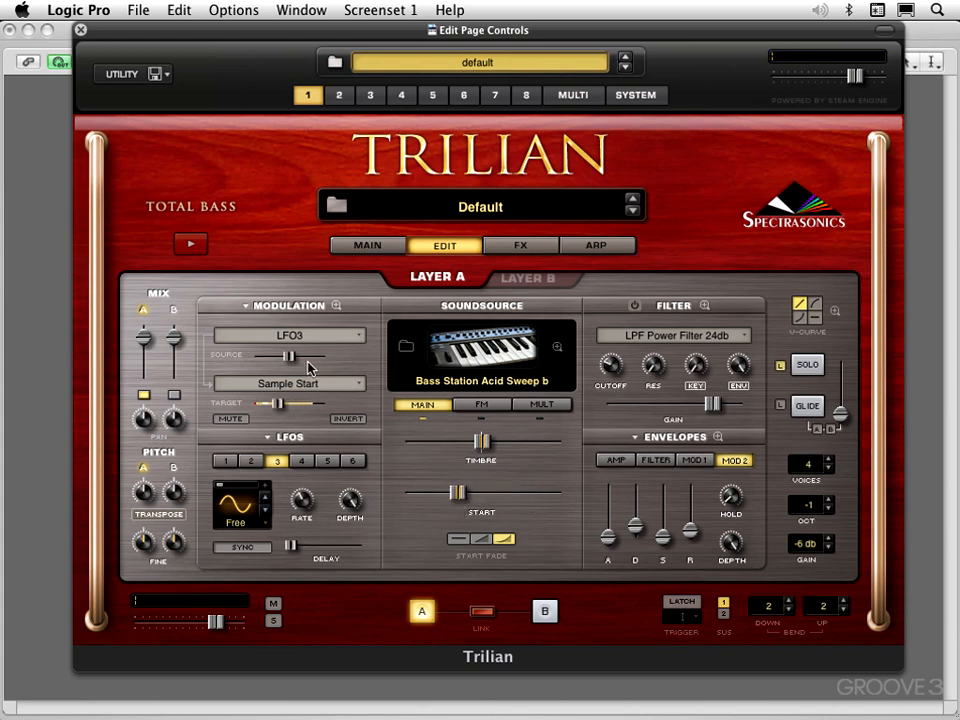
click(245, 311)
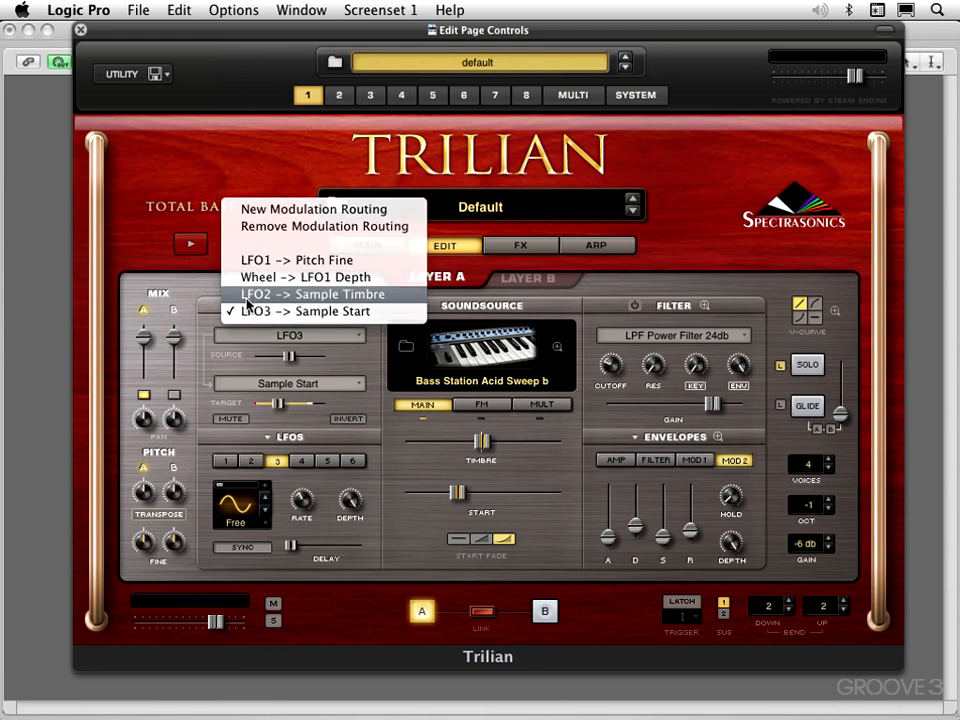
click(246, 295)
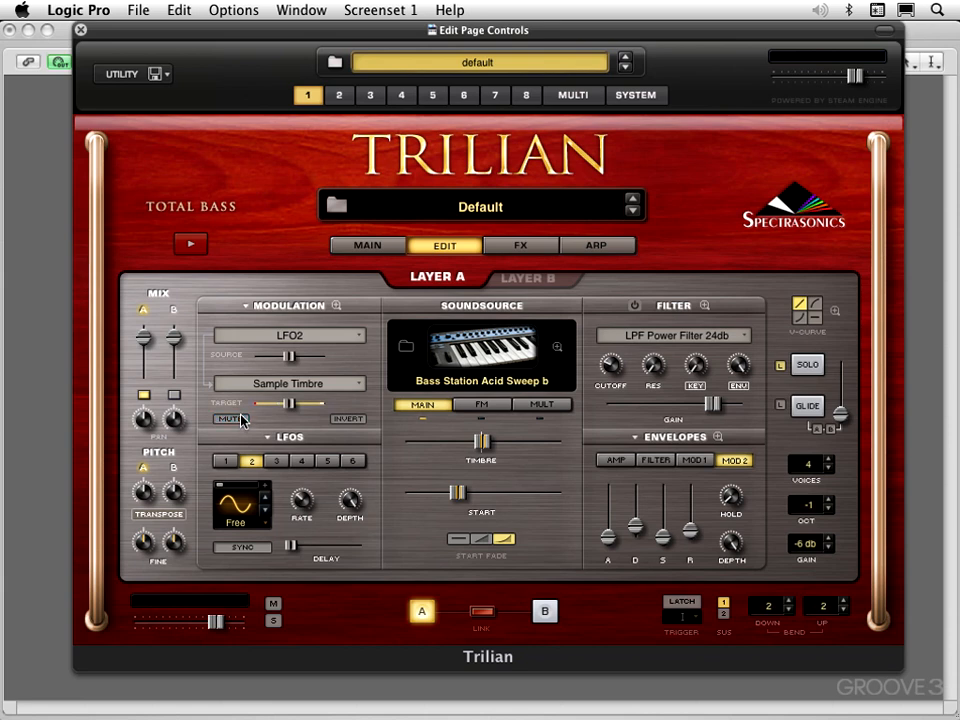
drag(477, 446, 515, 446)
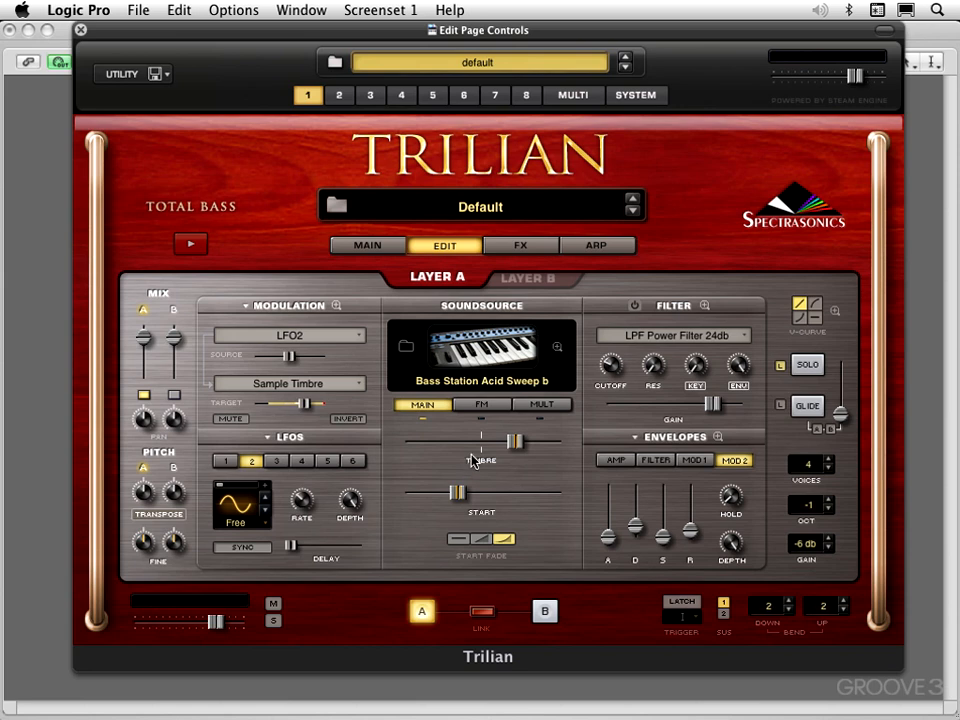
Check the arpeggiator settings and return to Layer A's edit settings.
click(593, 250)
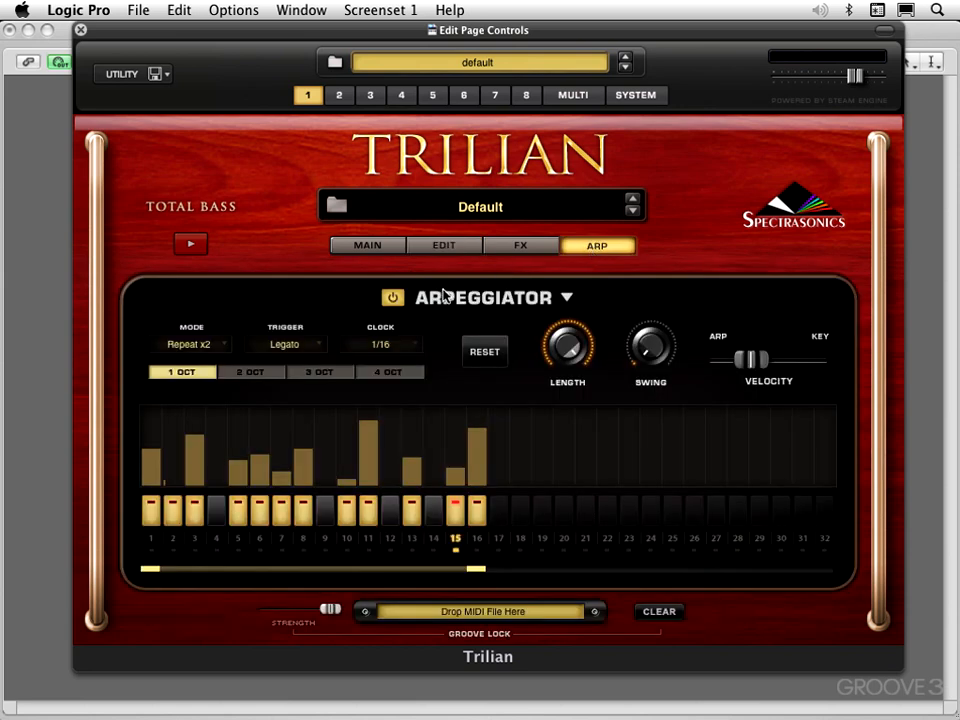
click(443, 250)
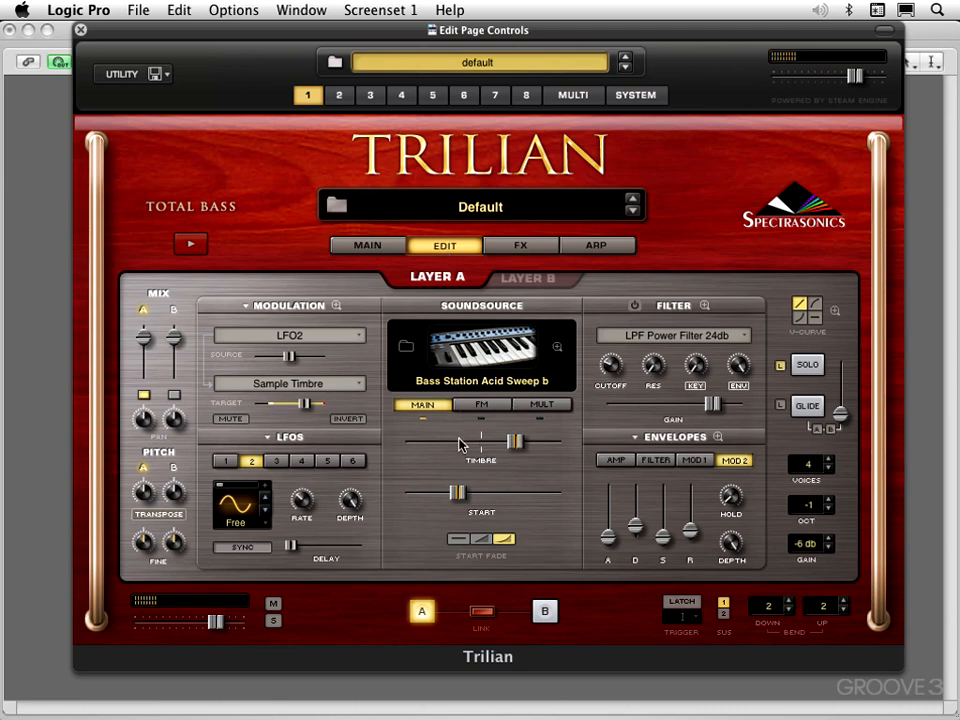
Enable FM for Layer A's soundsource and set the FM Frequency slightly above centre.
click(490, 405)
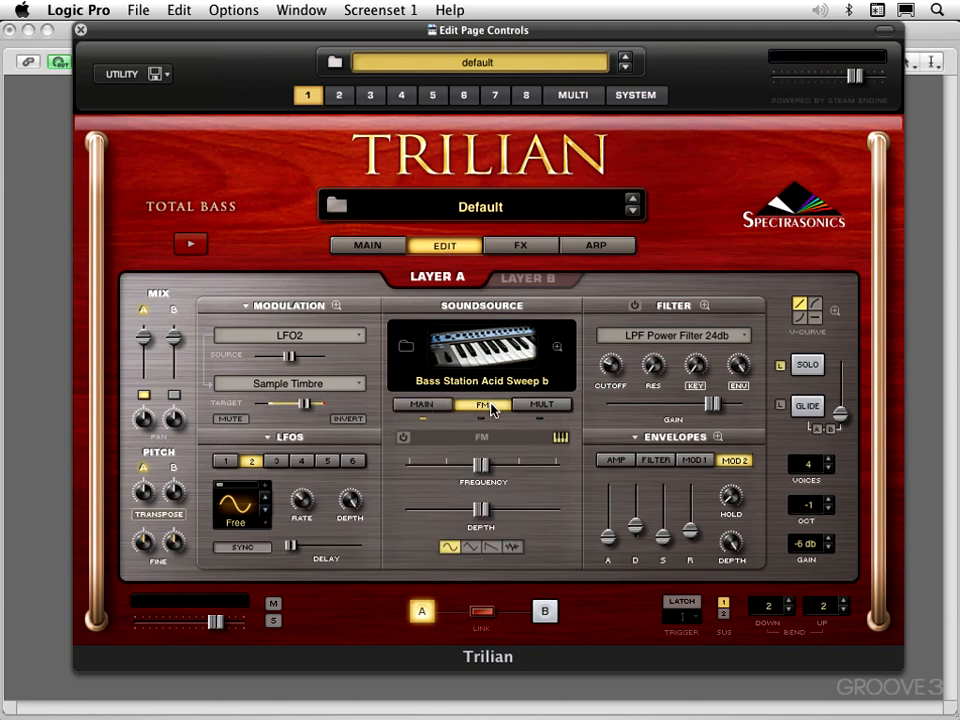
click(403, 437)
drag(485, 465, 506, 466)
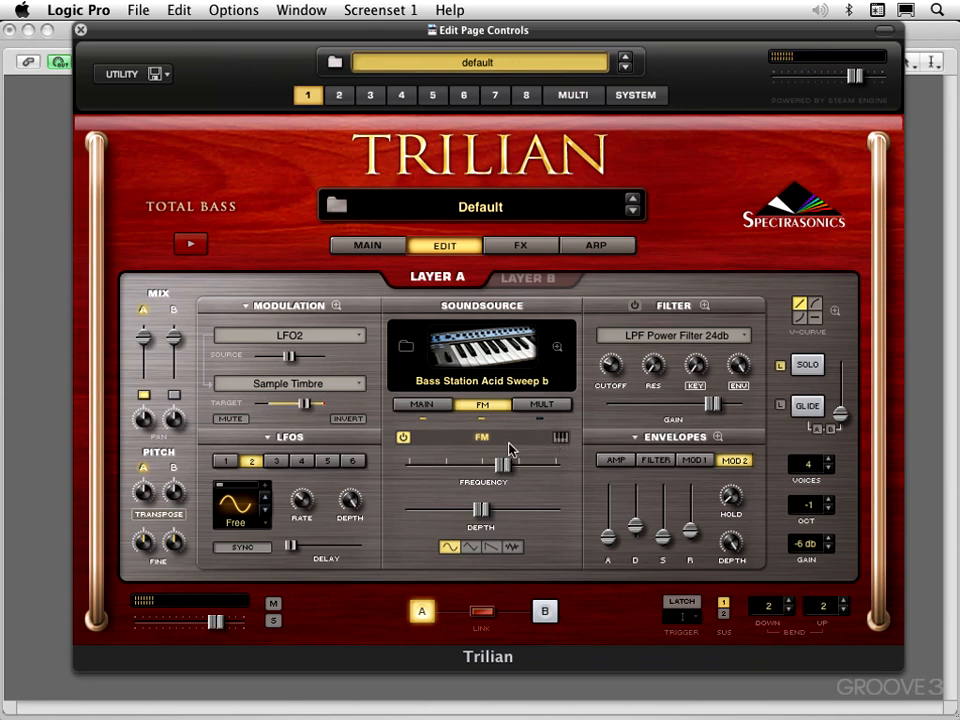
mouse_move(506, 466)
mouse_down()
mouse_move(536, 467)
mouse_move(490, 465)
mouse_up()
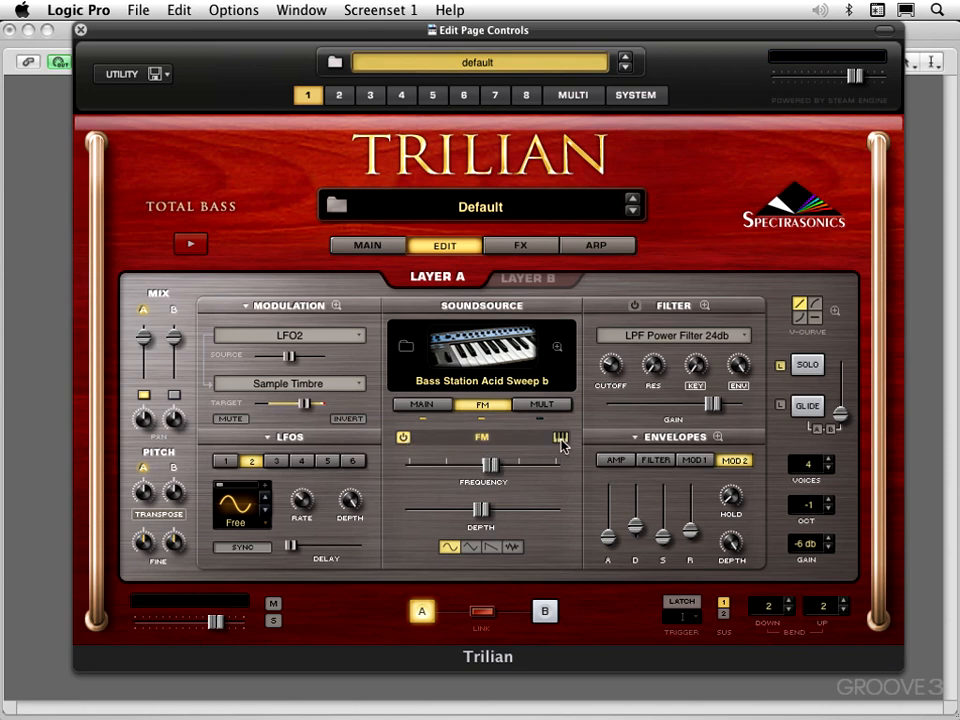
Sweep the FM Frequency from low to well above centre, finishing at about a quarter of its range.
drag(491, 465, 433, 467)
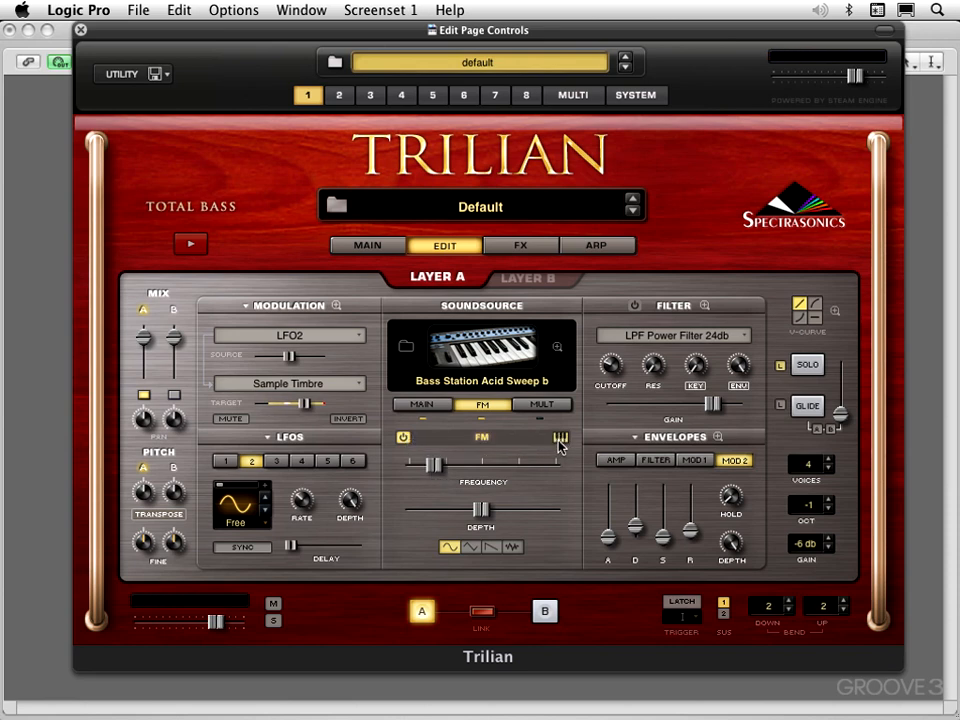
drag(434, 460, 529, 466)
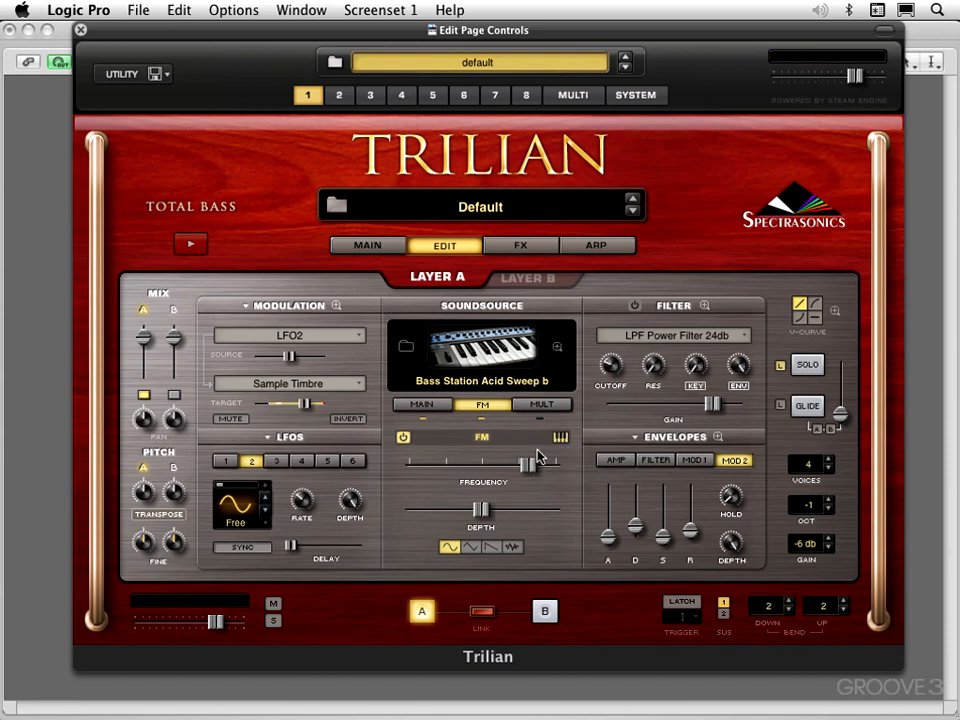
click(529, 465)
click(524, 473)
mouse_move(524, 473)
mouse_down()
mouse_move(515, 474)
mouse_move(532, 476)
mouse_move(520, 481)
mouse_up()
drag(520, 467, 446, 470)
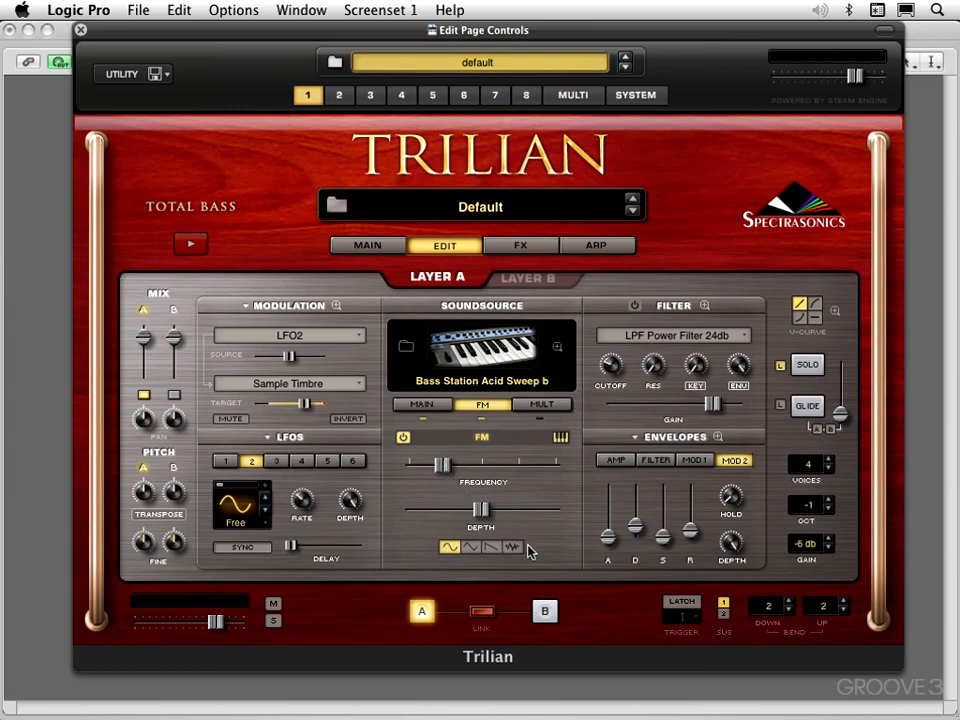
Try different FM Depth and Frequency combinations, ending with a low Depth and the Frequency near its minimum.
click(479, 515)
mouse_move(479, 515)
mouse_down()
mouse_move(439, 512)
mouse_move(490, 512)
mouse_up()
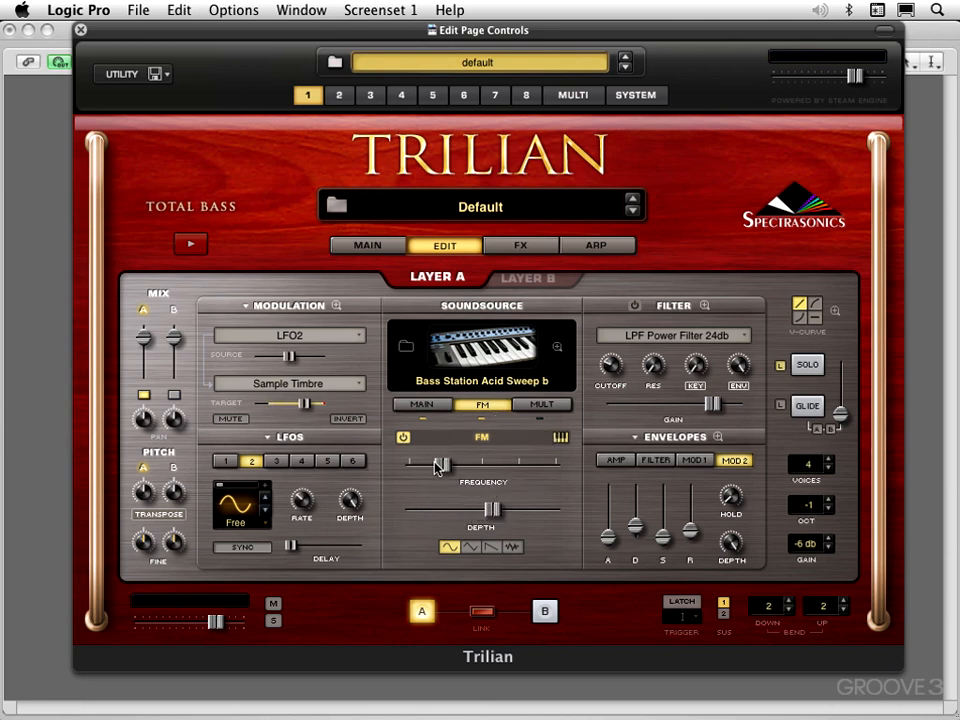
drag(440, 465, 432, 467)
drag(491, 510, 455, 511)
drag(437, 468, 404, 468)
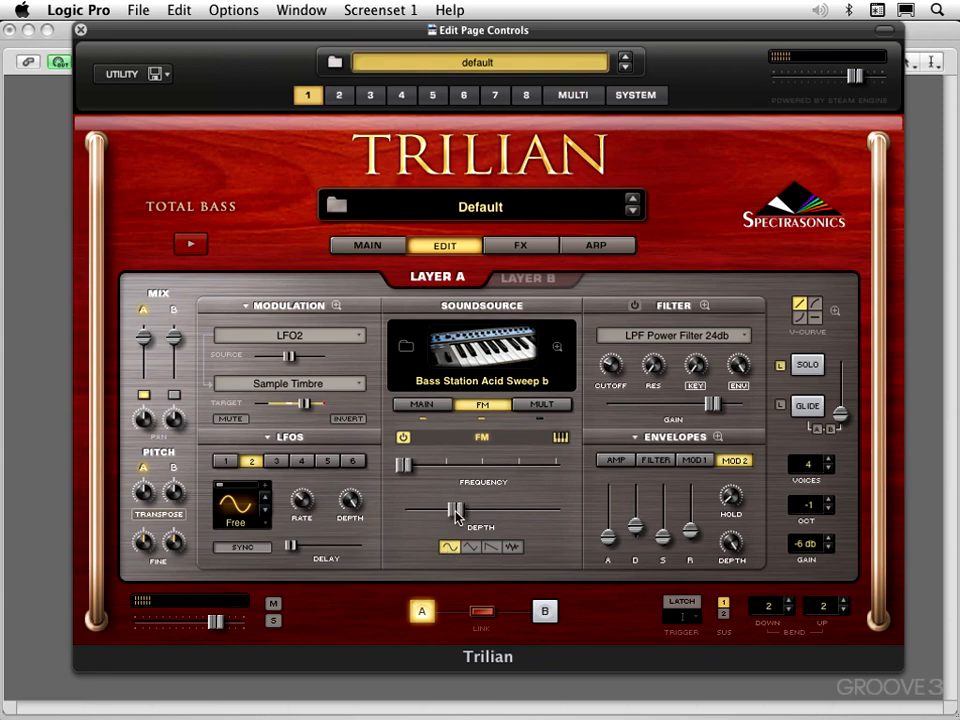
drag(455, 510, 427, 510)
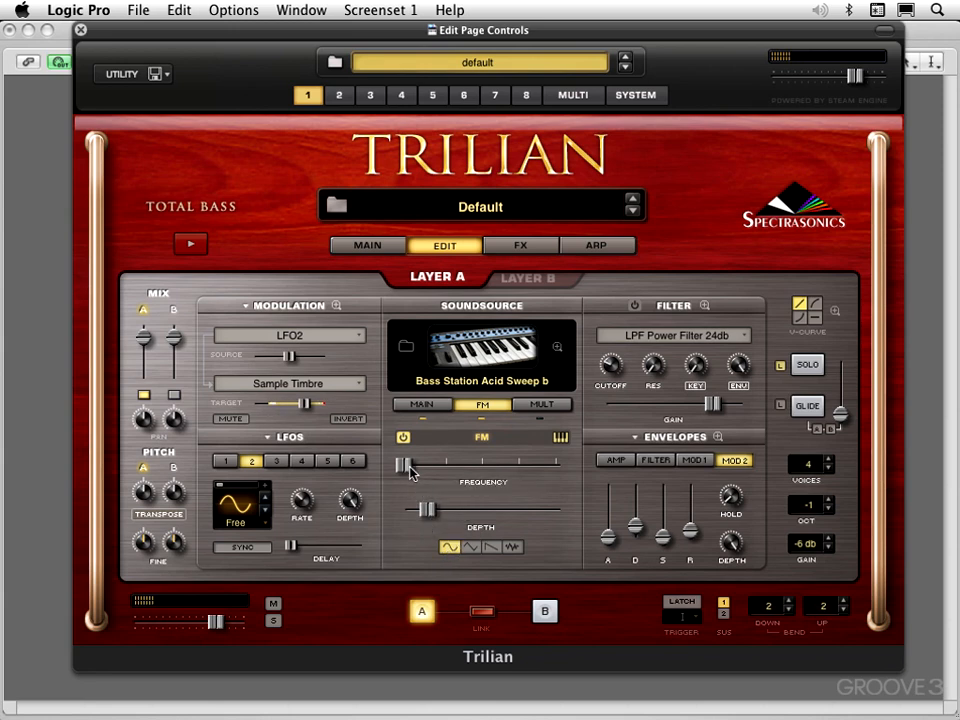
drag(404, 466, 410, 468)
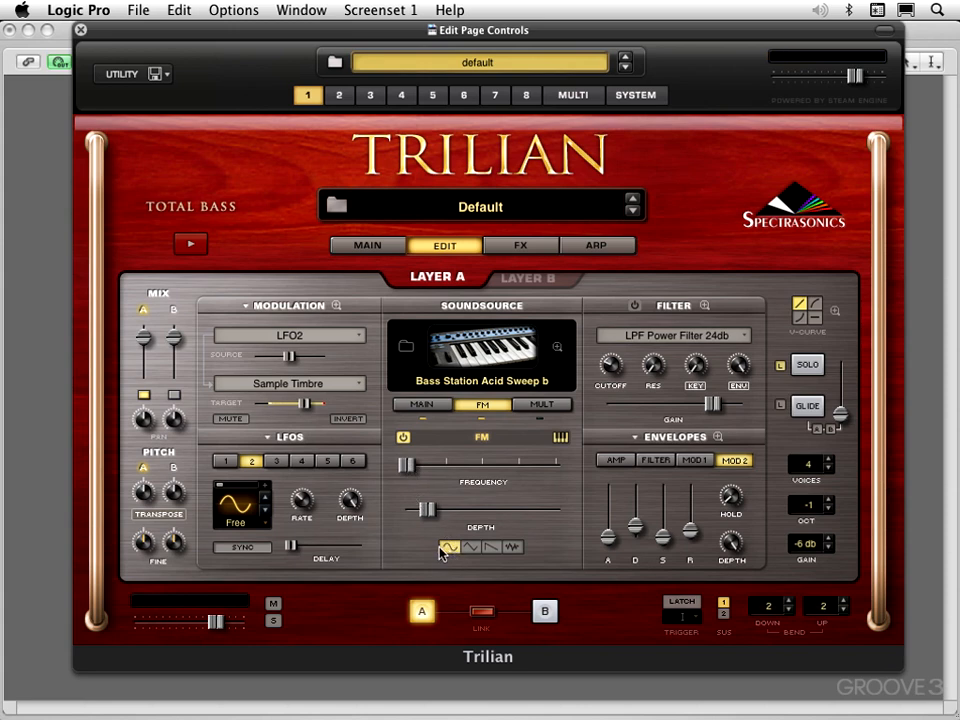
drag(409, 467, 408, 472)
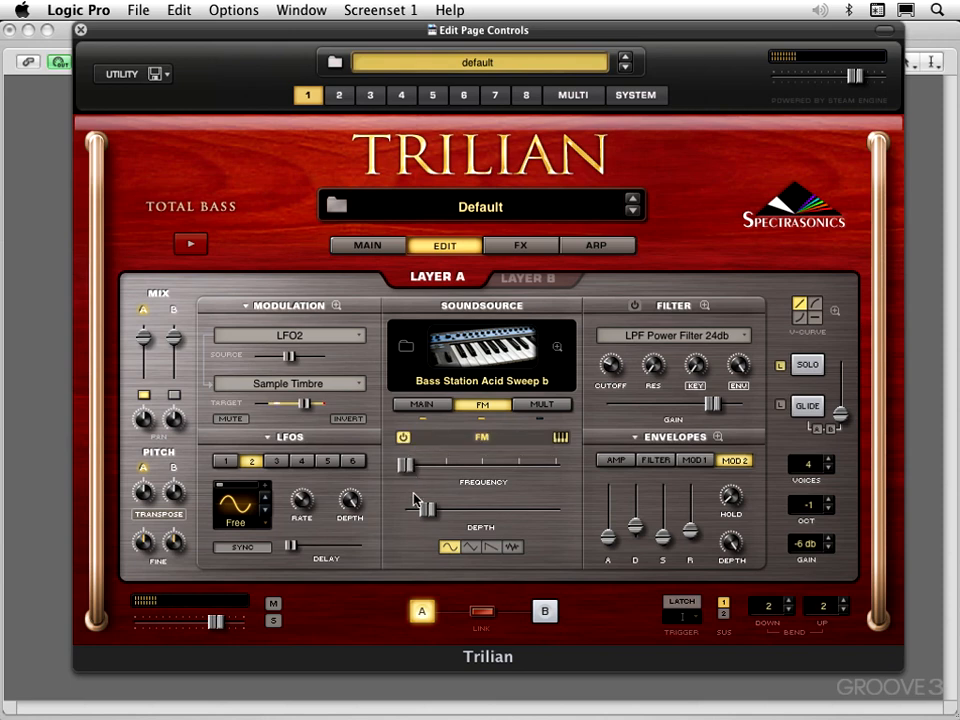
Try the sawtooth FM waveform with the Frequency near its minimum and the Depth raised slightly.
click(470, 548)
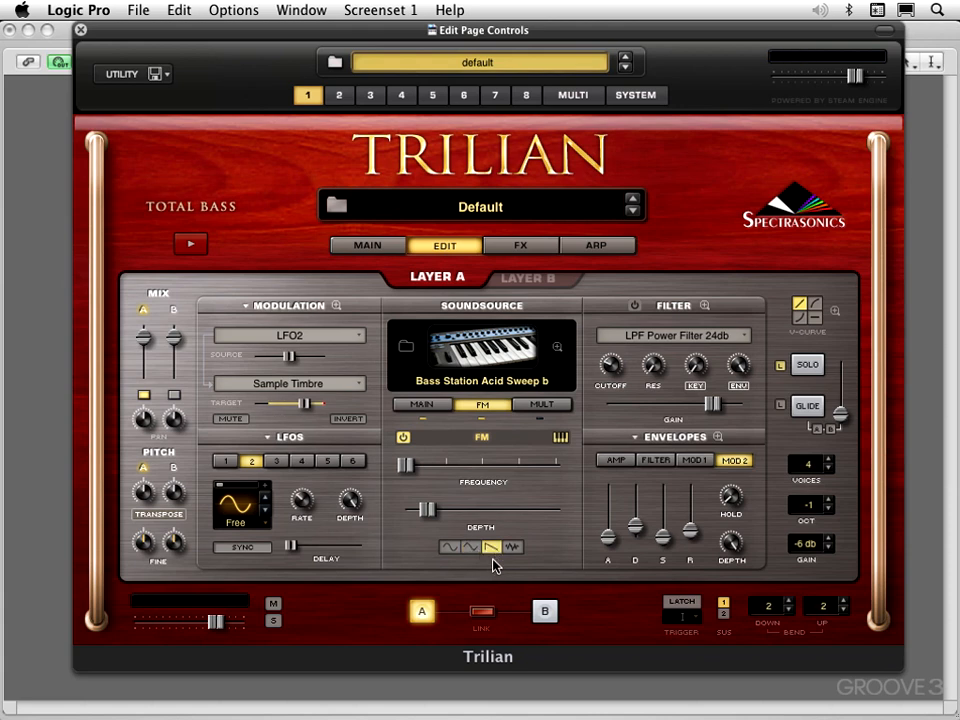
click(406, 466)
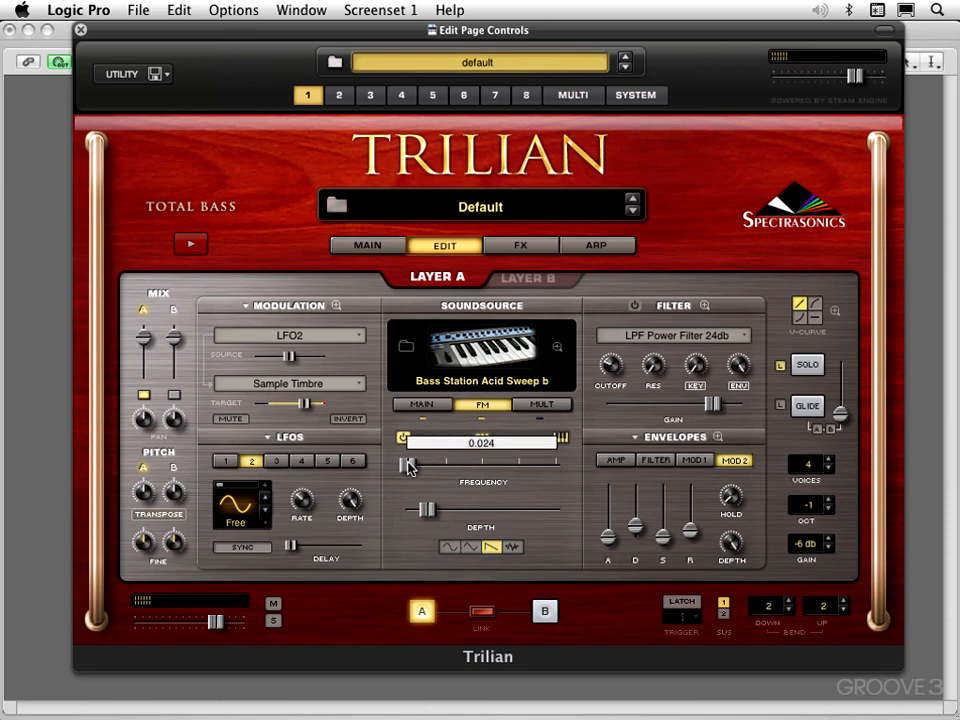
drag(407, 466, 405, 466)
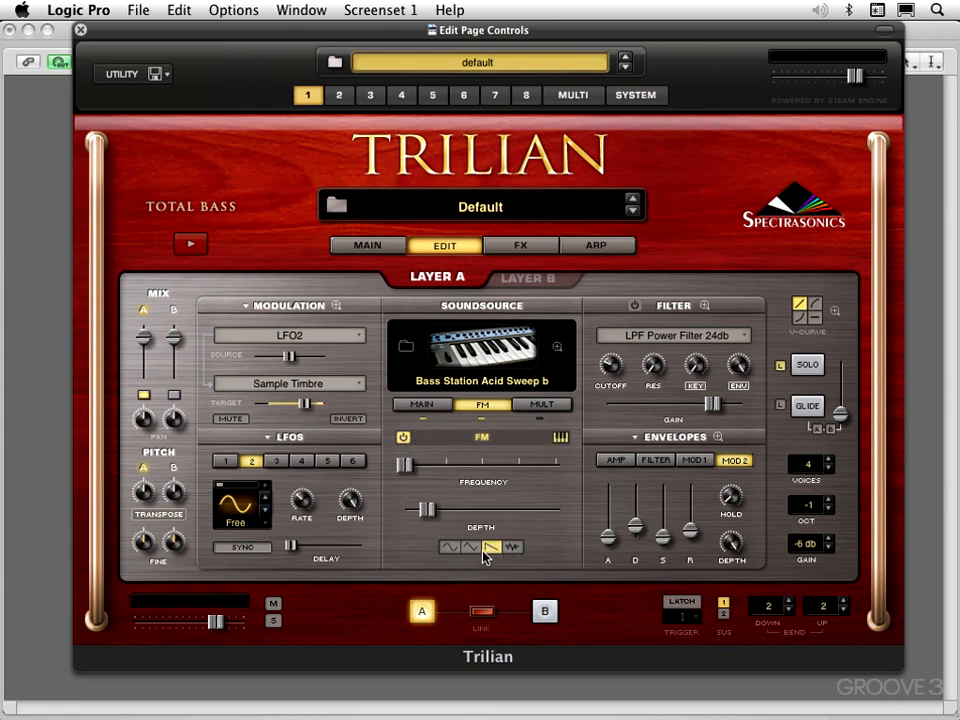
drag(426, 510, 435, 510)
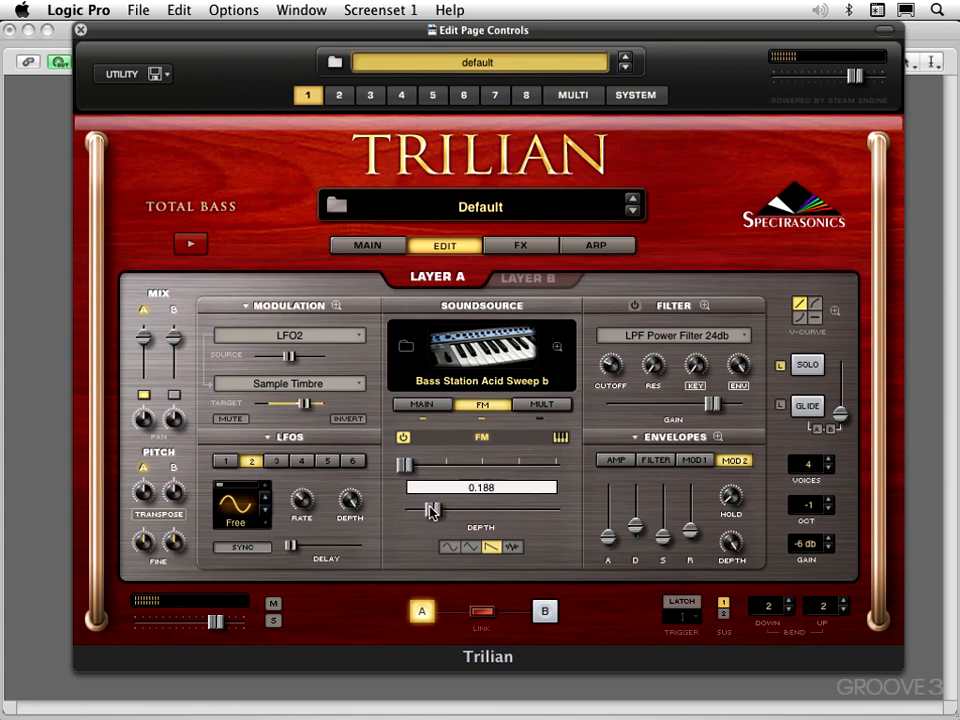
Select the noise FM waveform and raise both FM Frequency and Depth to a little below centre.
click(512, 548)
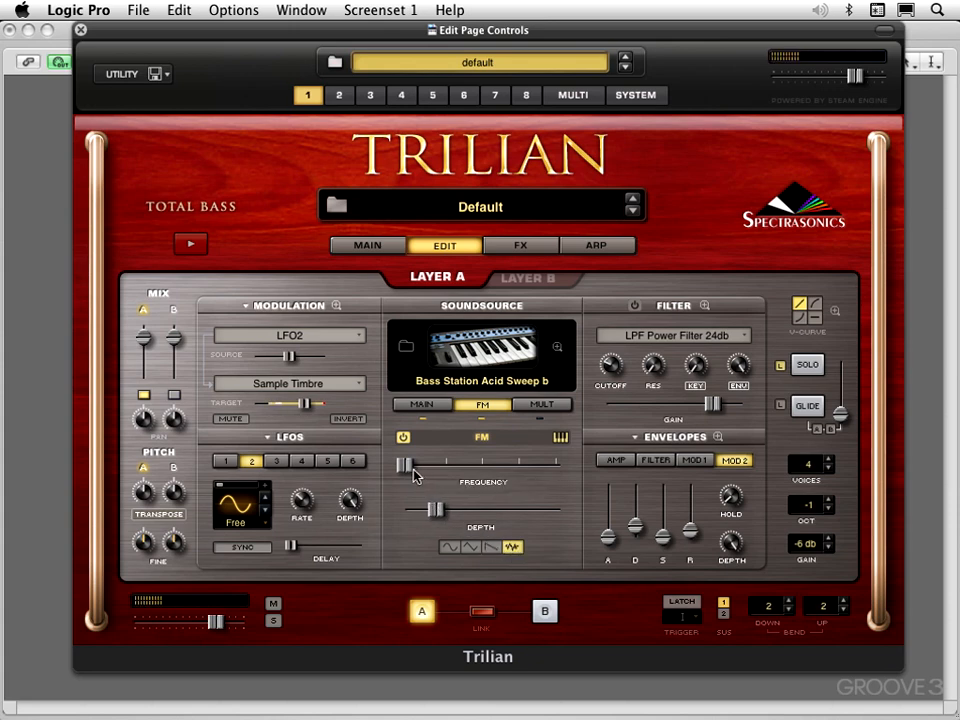
drag(410, 467, 418, 466)
drag(436, 510, 456, 508)
drag(420, 467, 460, 482)
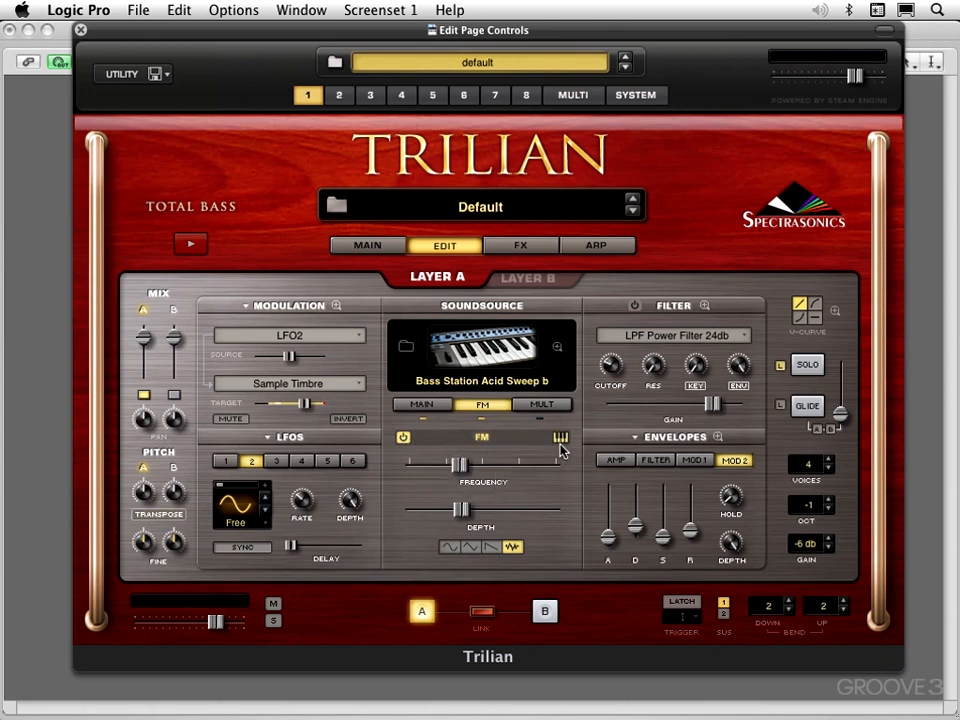
Switch the FM waveform back to sine and modulate the FM Frequency with an LFO, starting slightly above centre.
click(449, 547)
drag(461, 466, 488, 474)
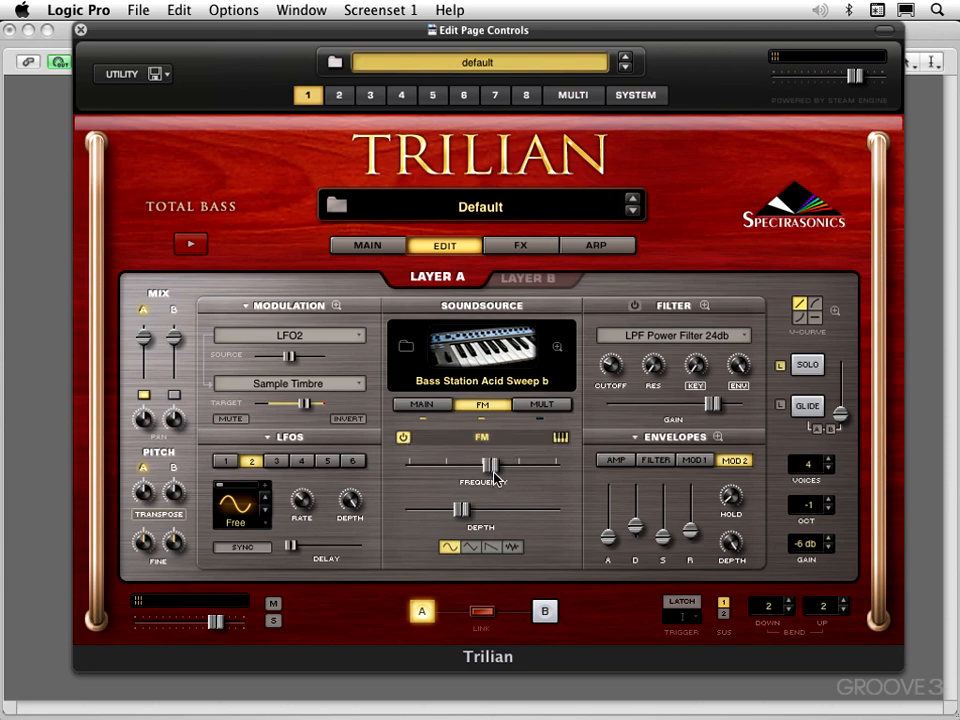
right_click(488, 473)
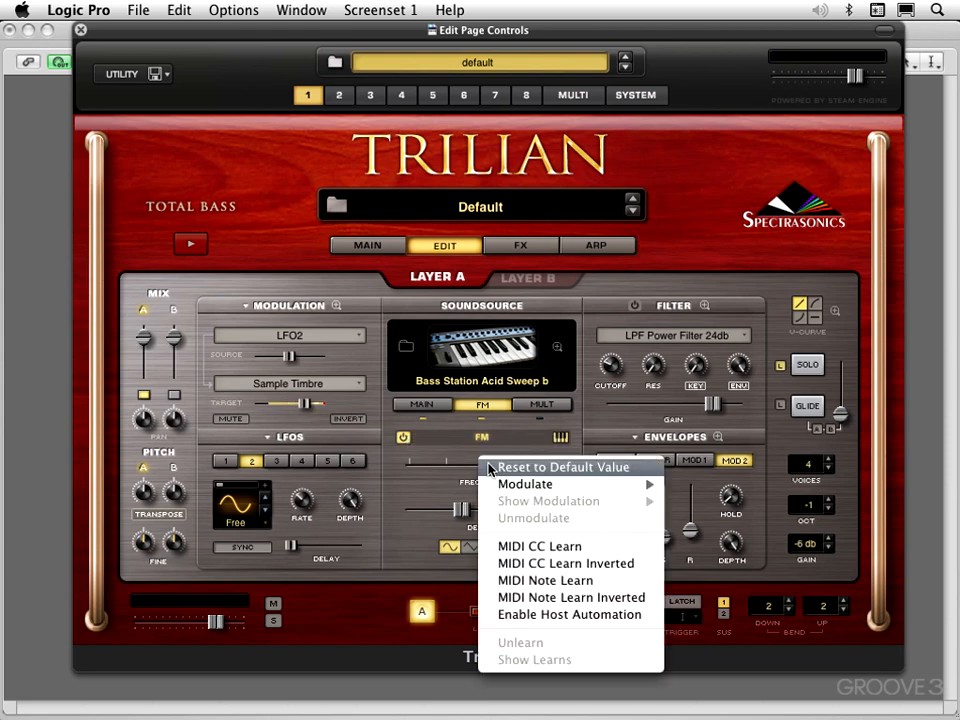
mouse_move(600, 484)
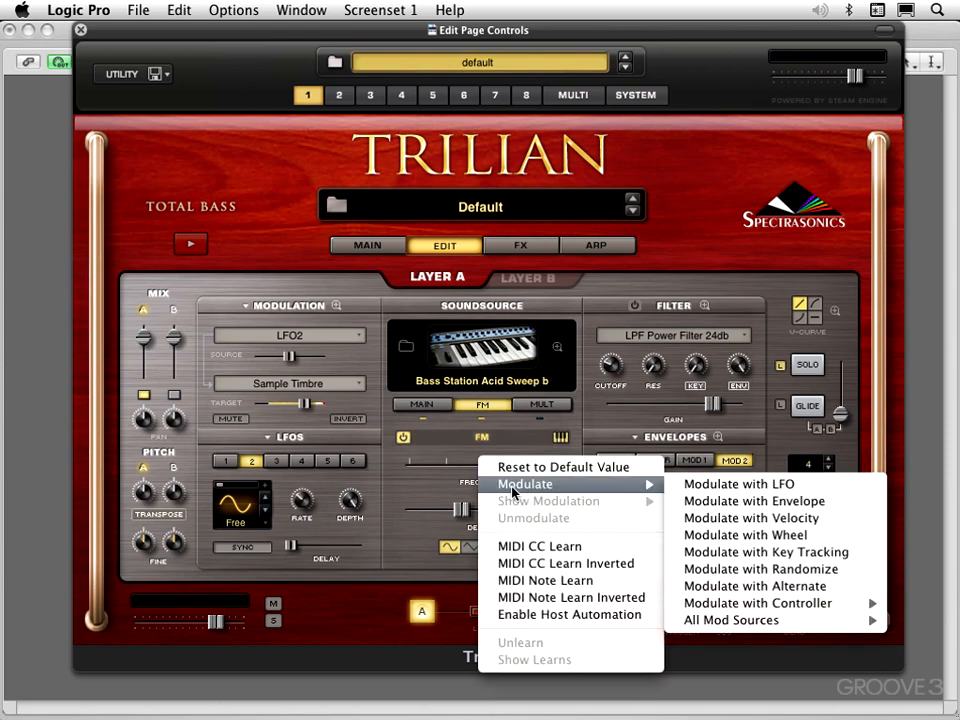
click(702, 485)
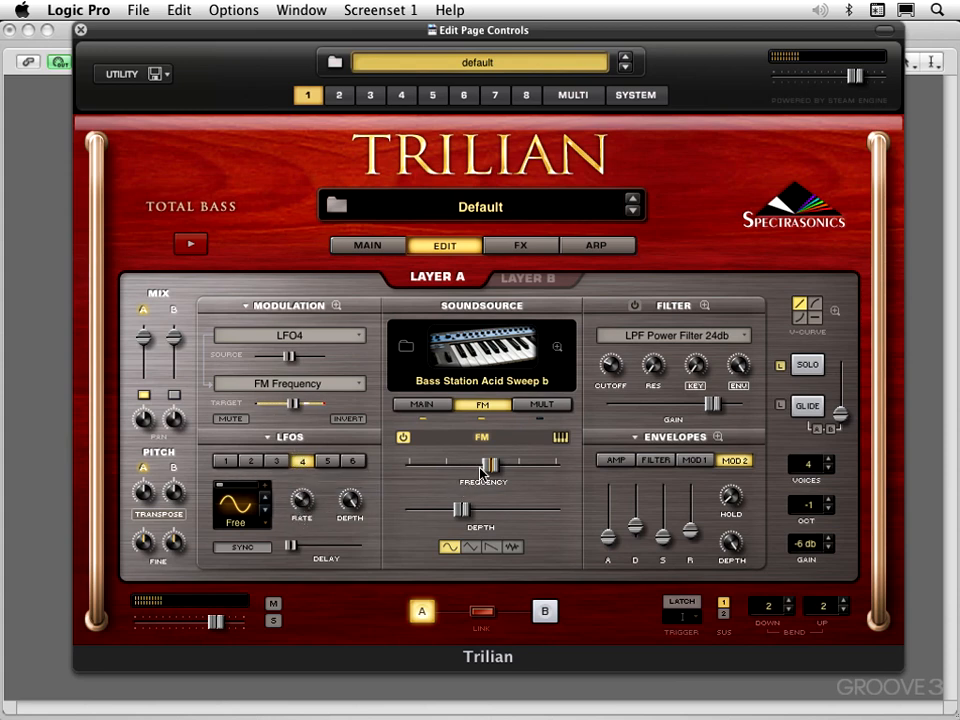
Lower the modulated FM Frequency to a little below centre and audition the FM waveforms, finishing on triangle.
mouse_move(484, 470)
drag(484, 468, 463, 468)
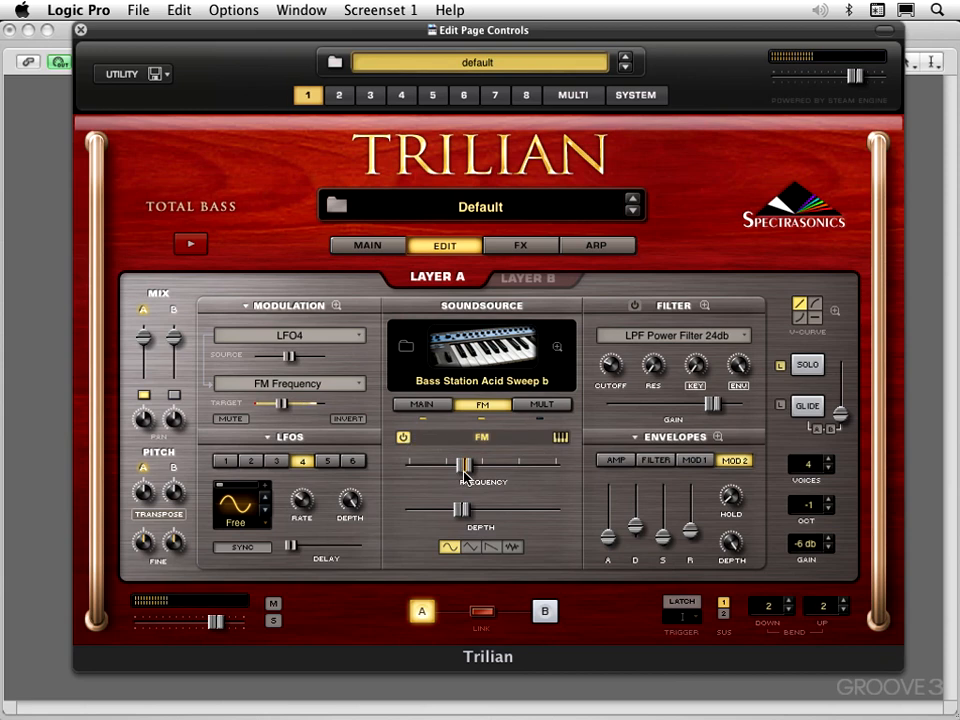
click(491, 548)
click(512, 547)
click(473, 547)
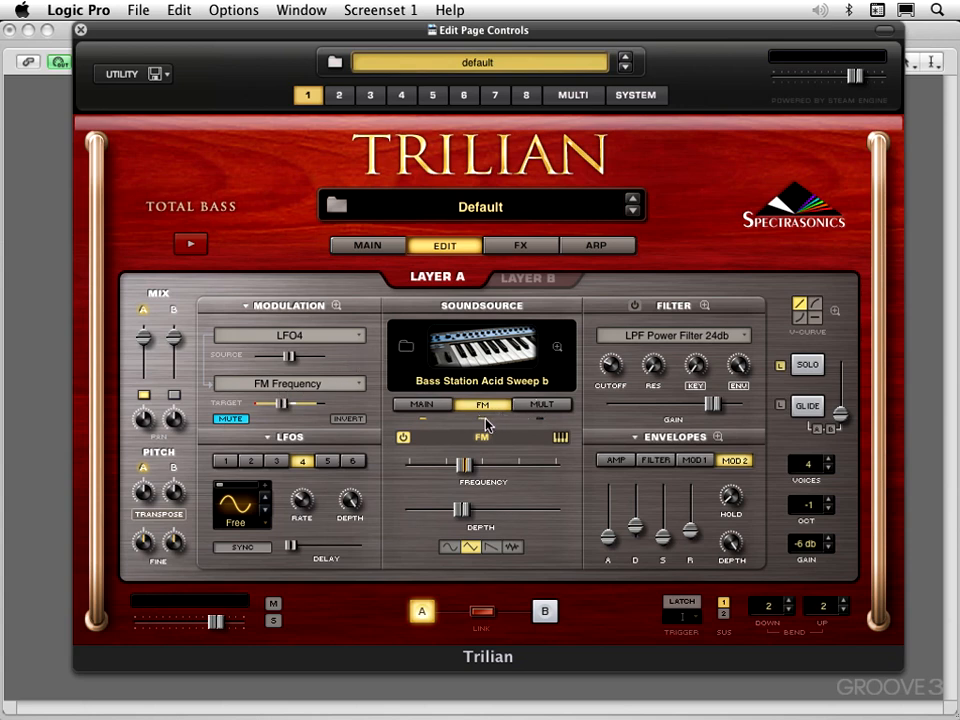
Return to the main soundsource controls and reset Timbre to centre and sample Start to the beginning.
click(432, 404)
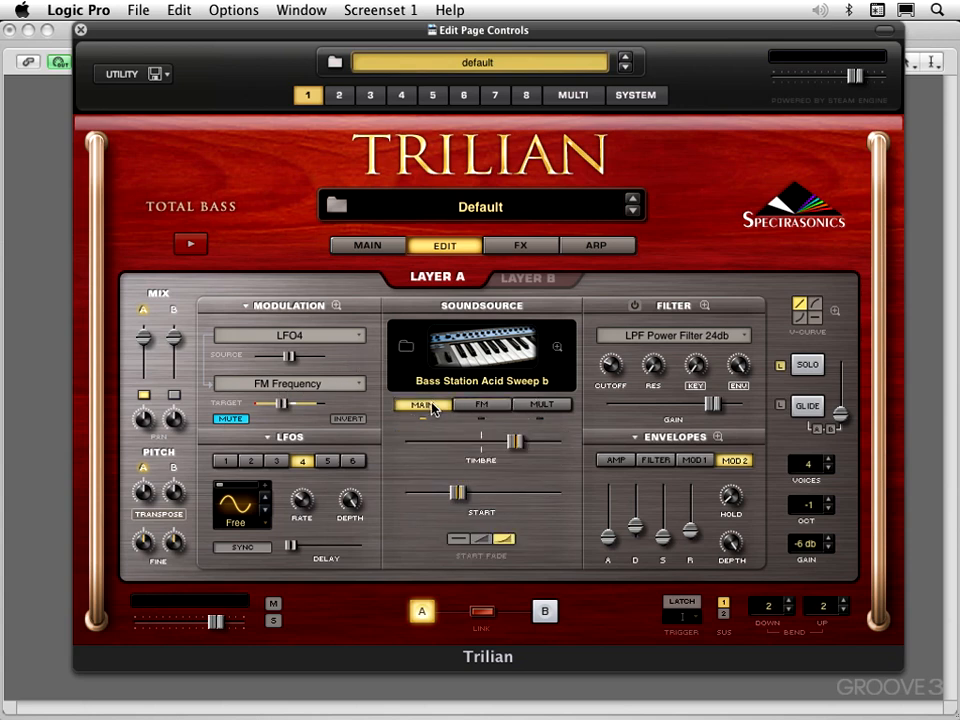
super+click(515, 442)
super+click(458, 494)
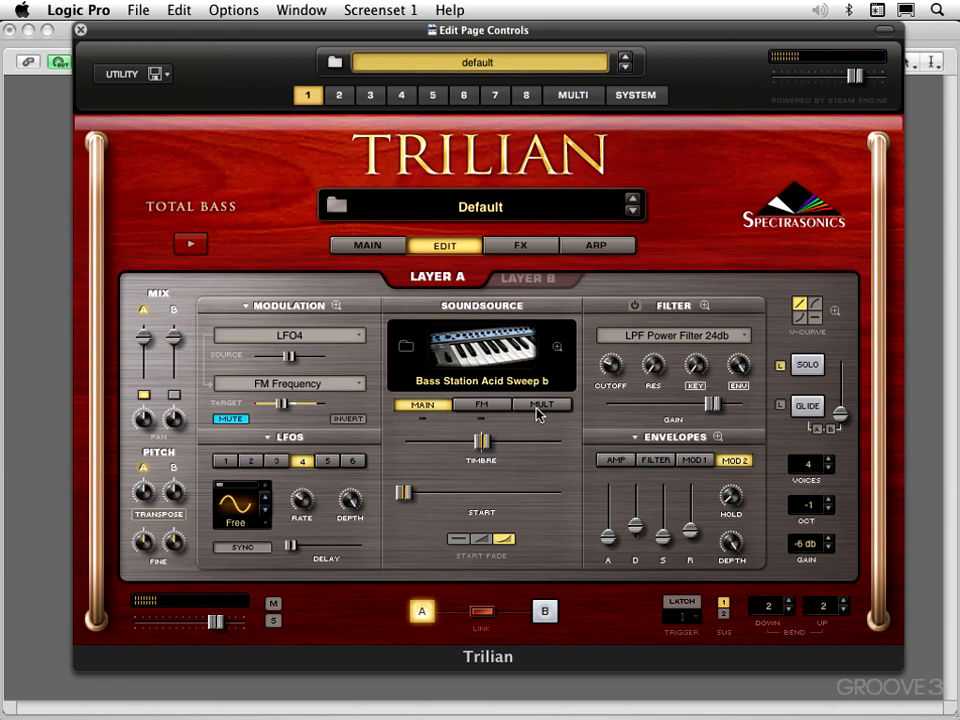
Mute the LFO3 modulation of Sample Start and the LFO2 modulation of Sample Timbre.
click(244, 309)
click(248, 296)
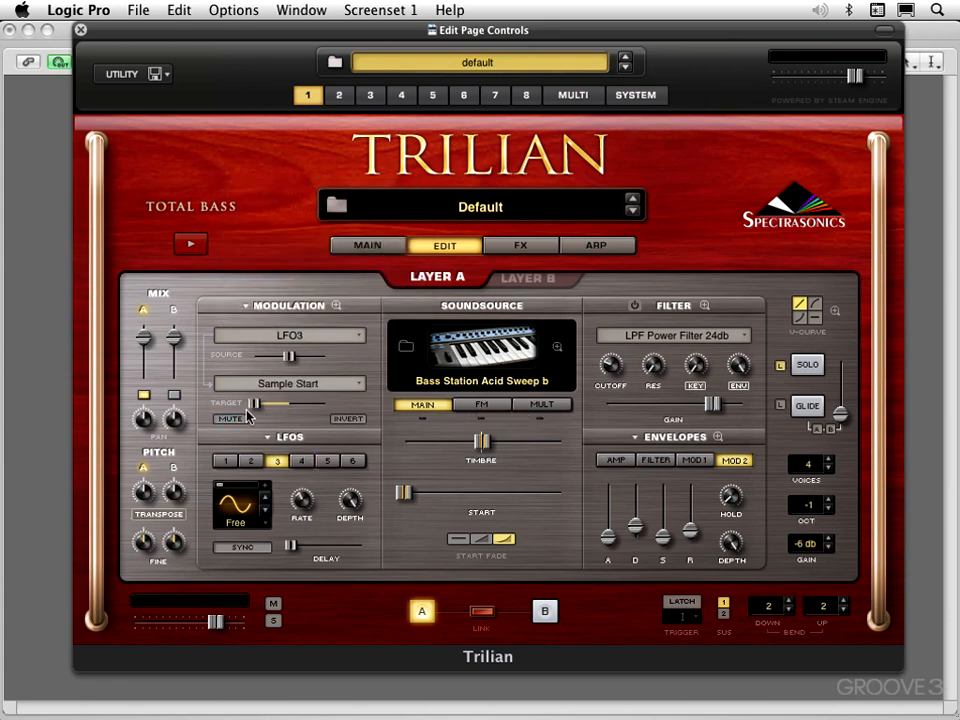
click(231, 419)
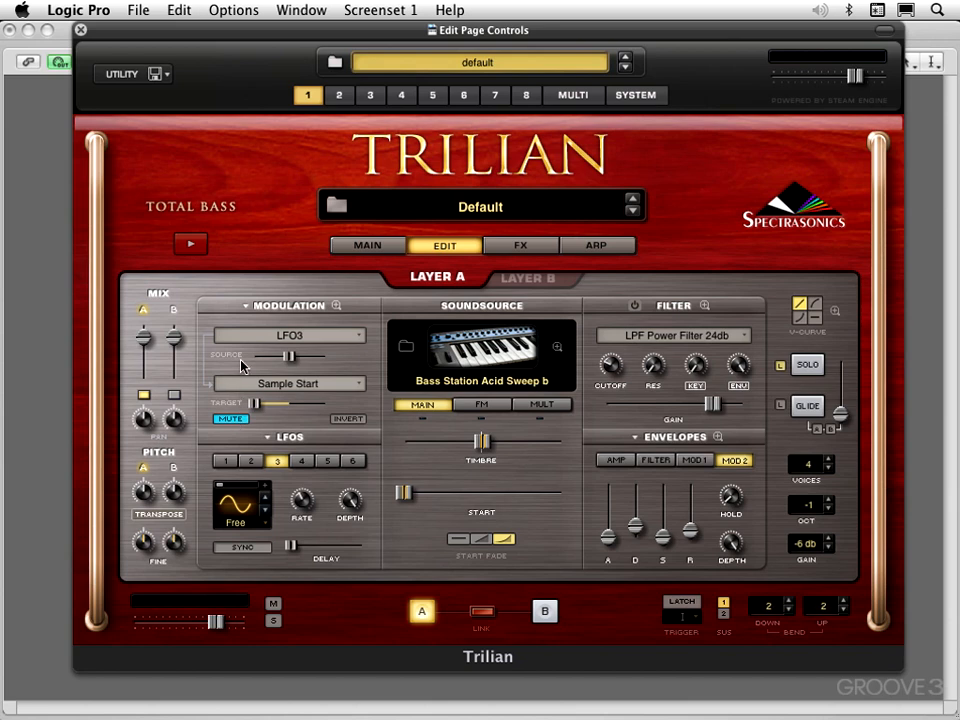
click(244, 307)
click(250, 288)
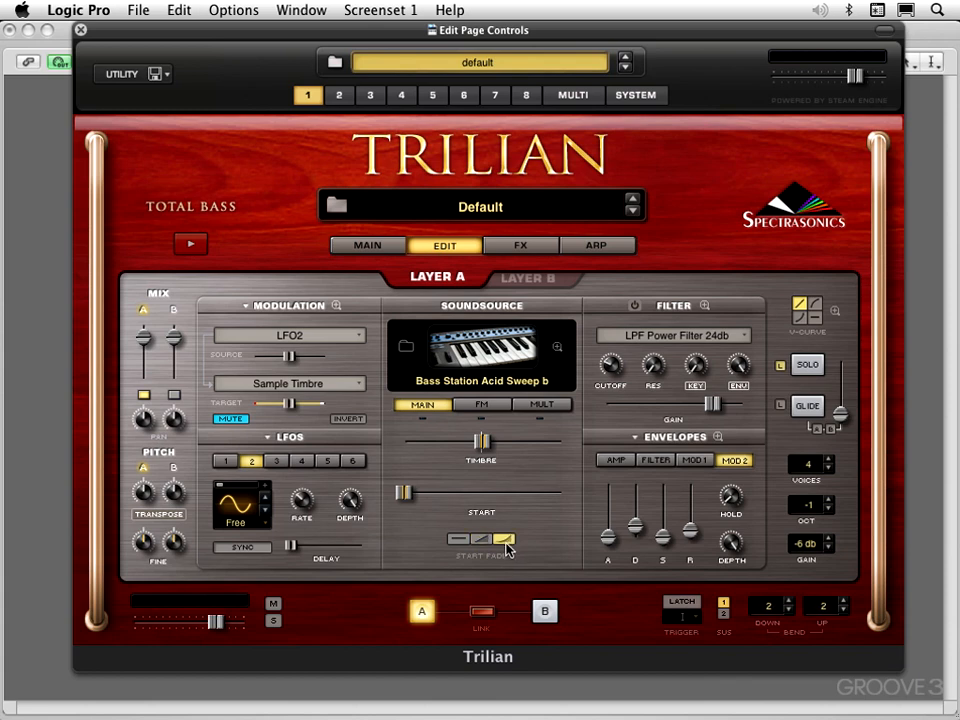
Enable Harmonia in Layer A's Mult settings and toggle its second voice, leaving both voices on.
click(545, 404)
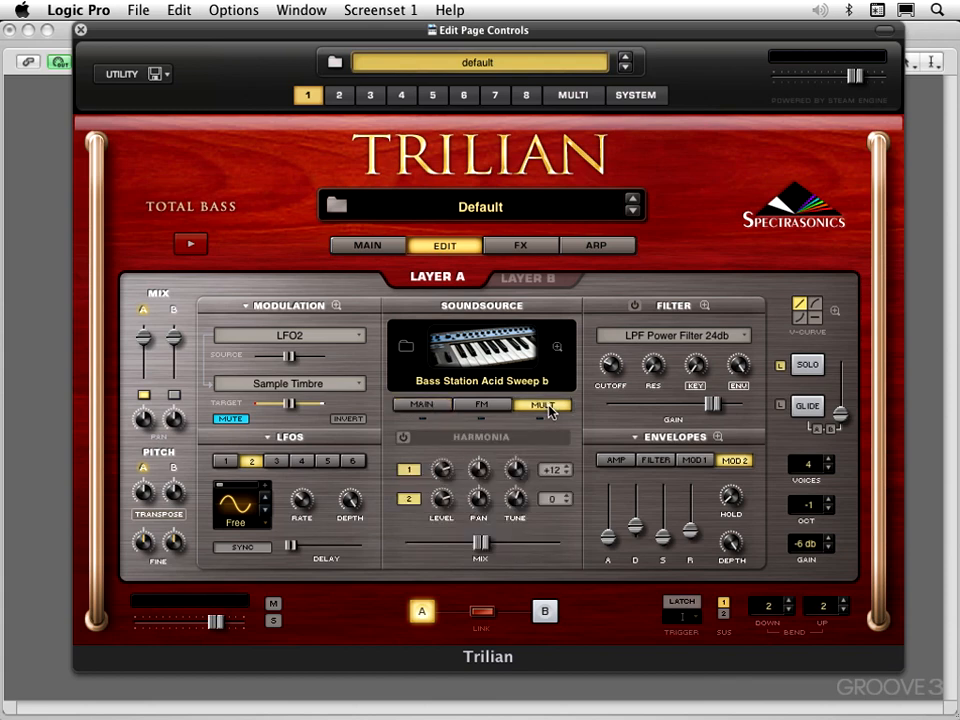
click(403, 437)
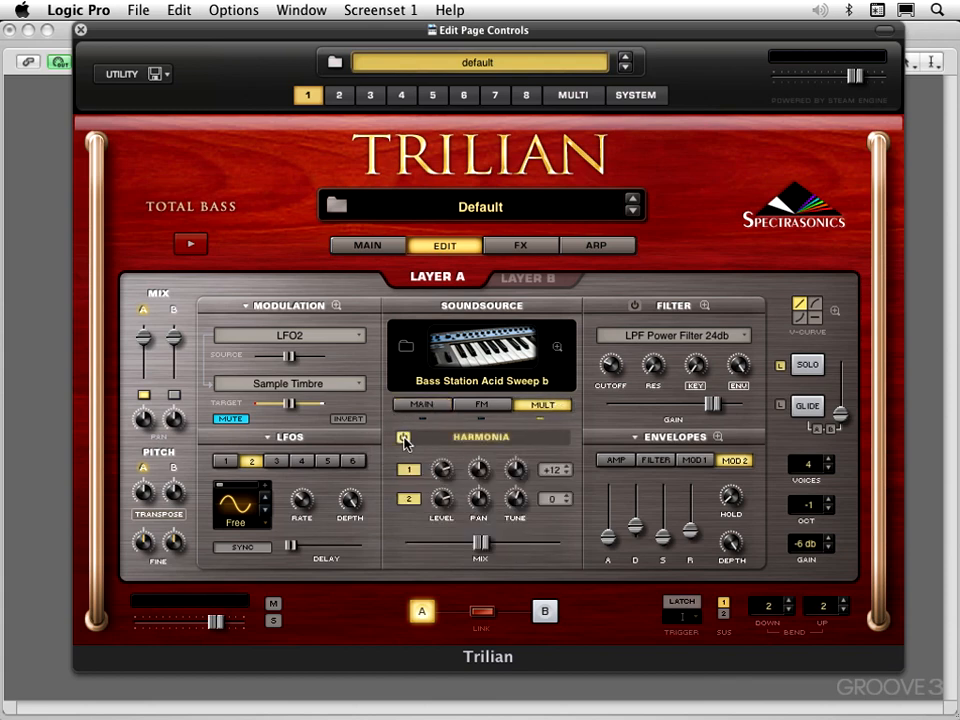
click(409, 499)
Lower the Harmonia mix to a little below centre and set the first voice's transposition to 0.
drag(478, 541, 458, 542)
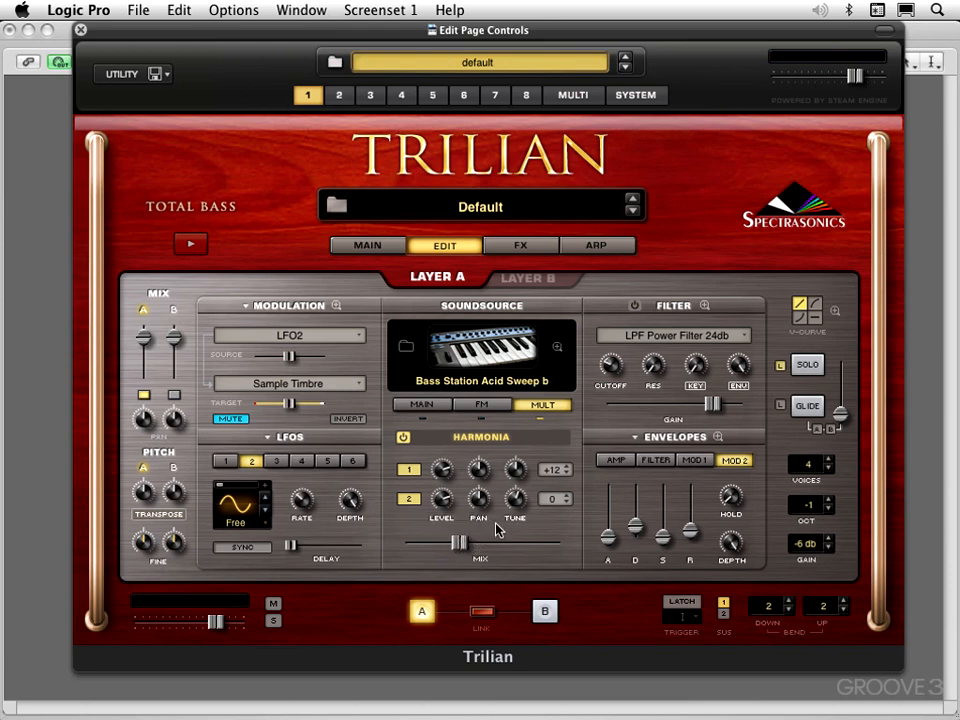
click(565, 480)
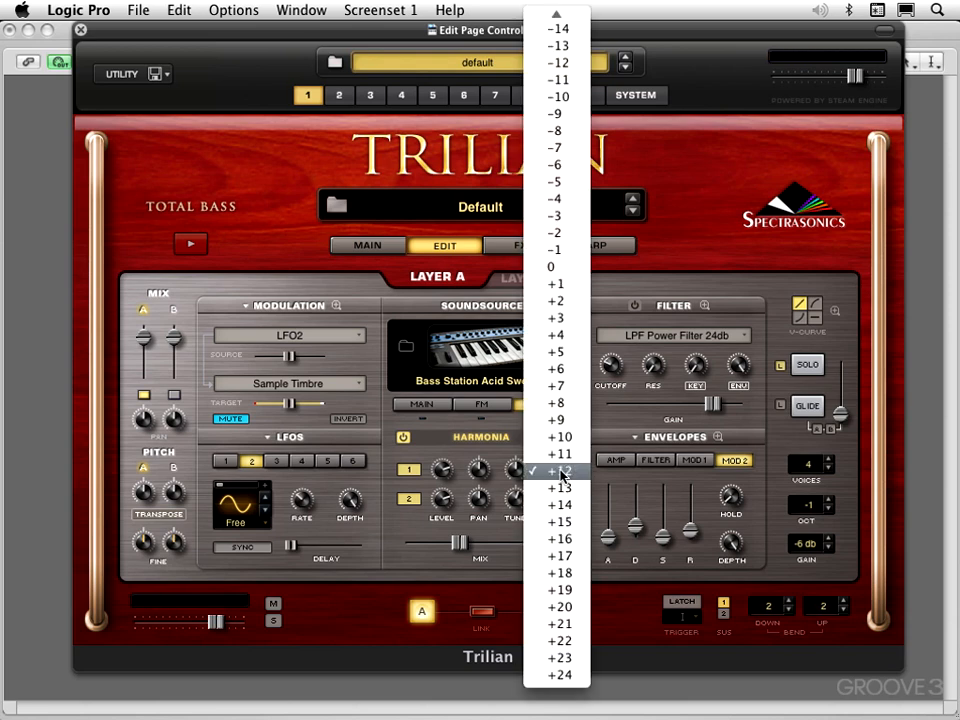
click(552, 268)
Spread the Harmonia voices in stereo, panning the first fully left and the second fully right at 1.000.
mouse_move(518, 478)
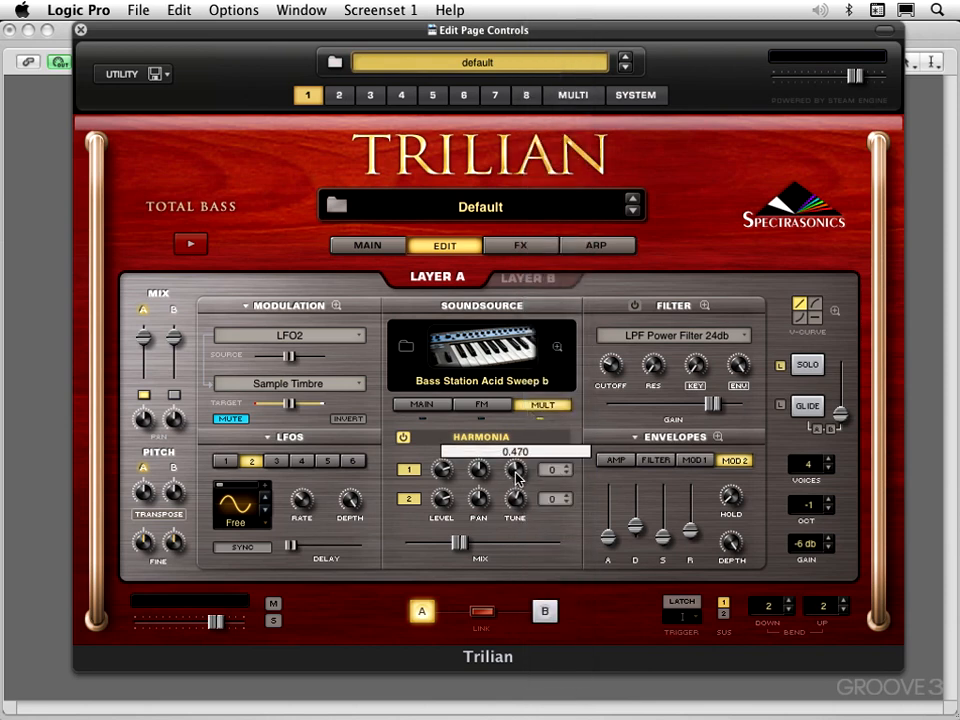
drag(515, 471, 448, 589)
drag(477, 493, 485, 379)
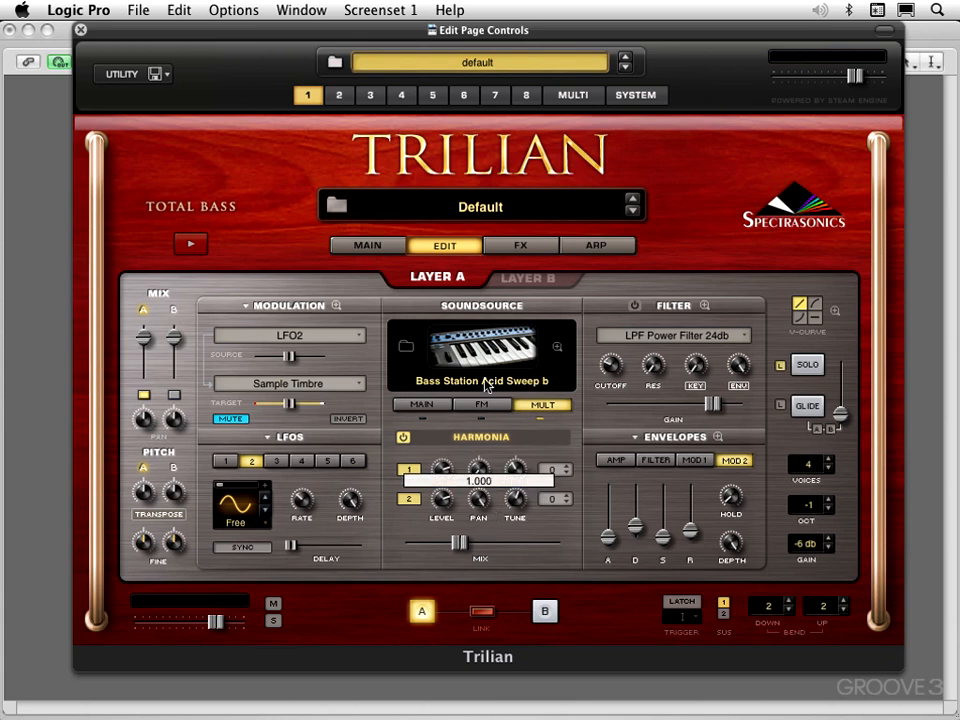
Vary the Harmonia mix, finishing slightly below centre, and set the first voice's transposition to +7.
drag(459, 543, 464, 546)
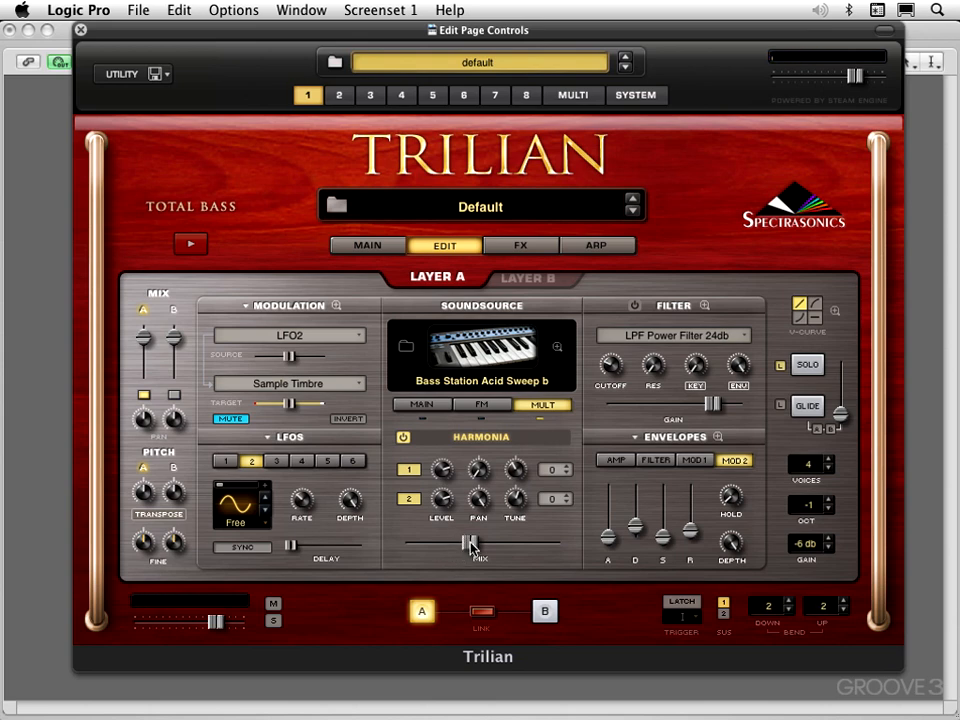
drag(464, 545, 447, 548)
drag(452, 541, 474, 543)
click(560, 471)
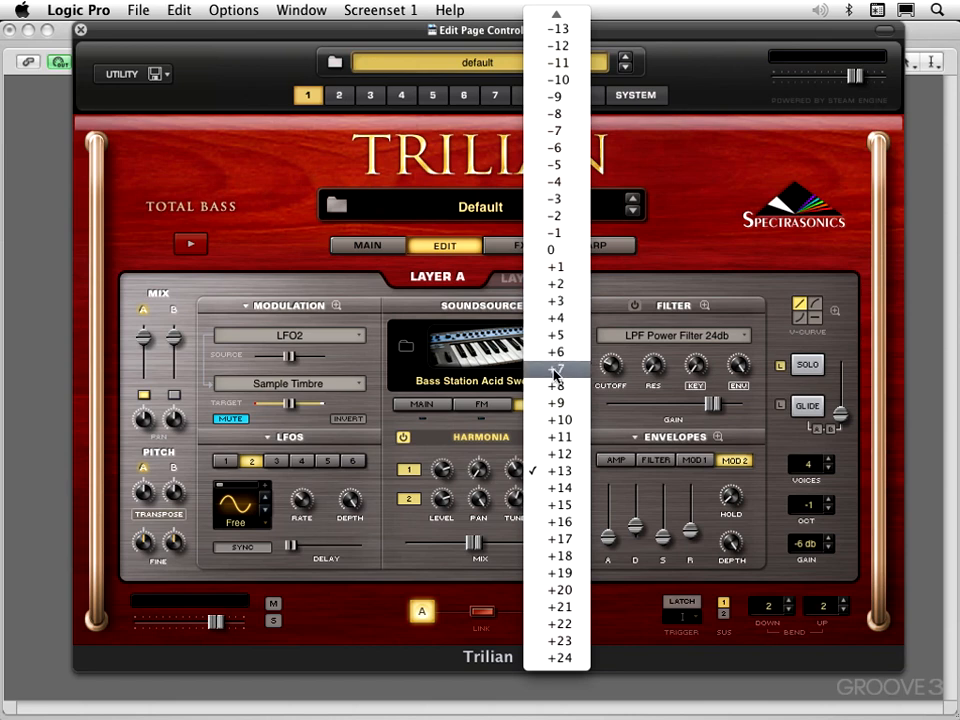
click(556, 372)
mouse_move(493, 476)
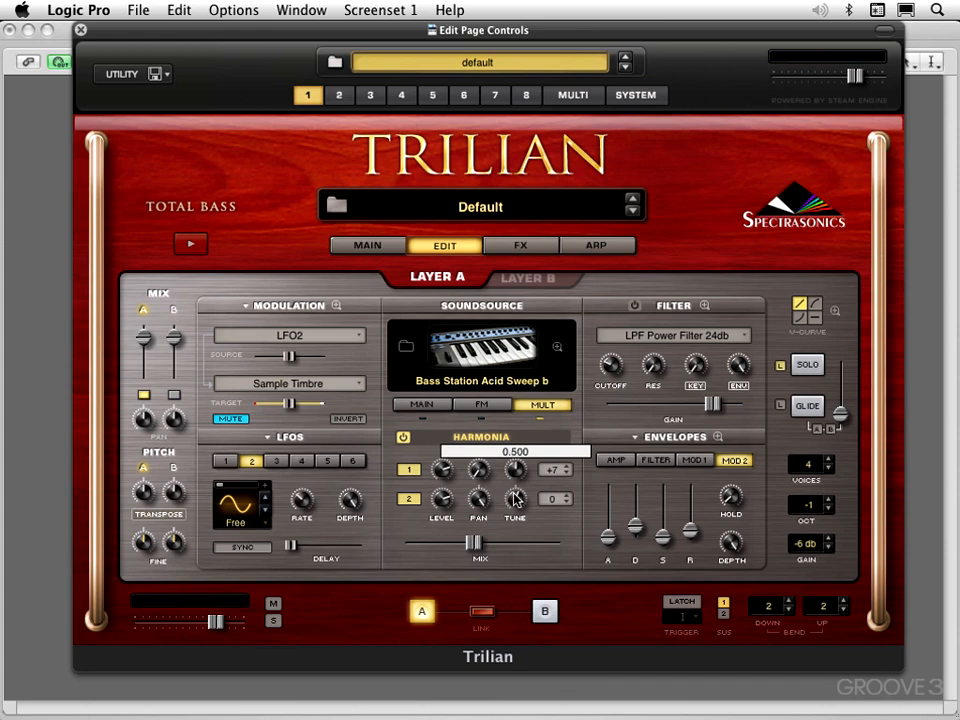
mouse_move(513, 500)
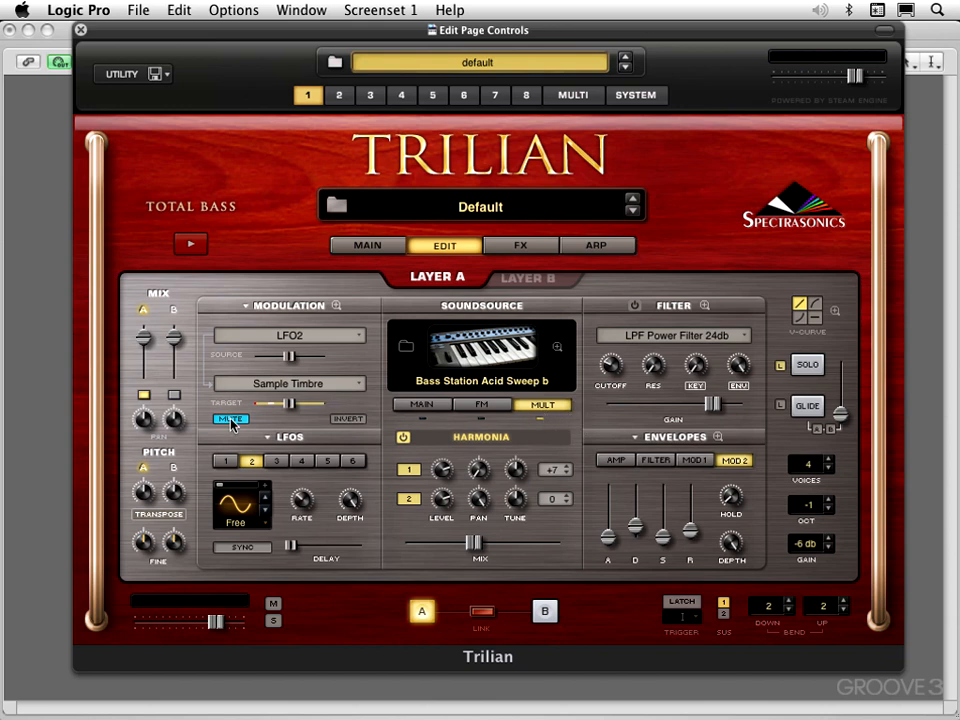
Unmute the LFO2 Sample Timbre and LFO3 Sample Start modulations, and raise Timbre slightly above centre in the main soundsource controls.
click(244, 307)
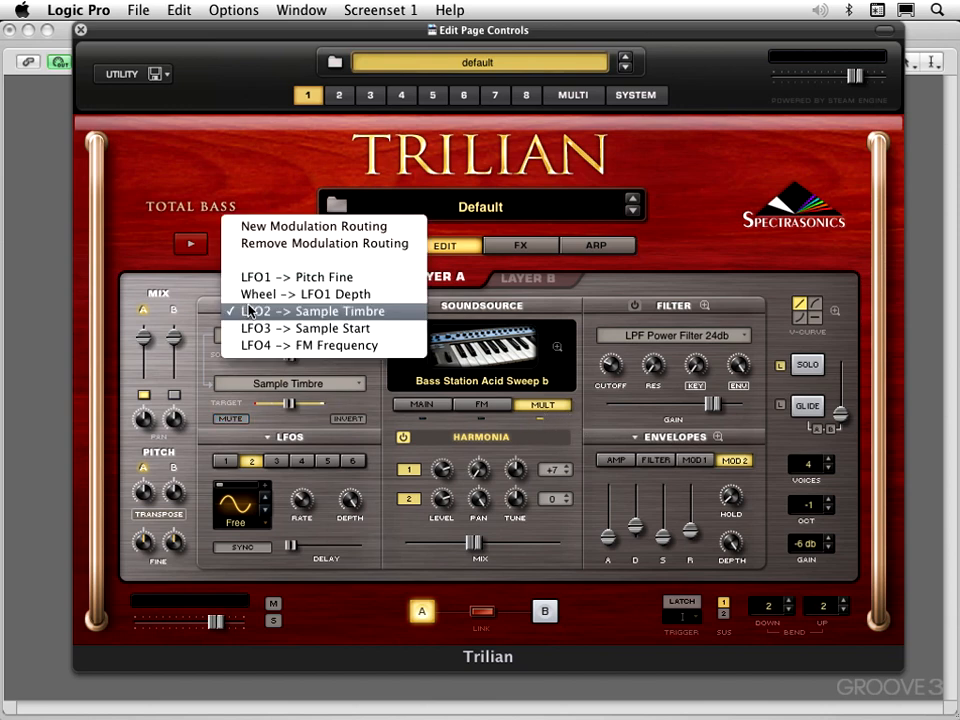
click(251, 328)
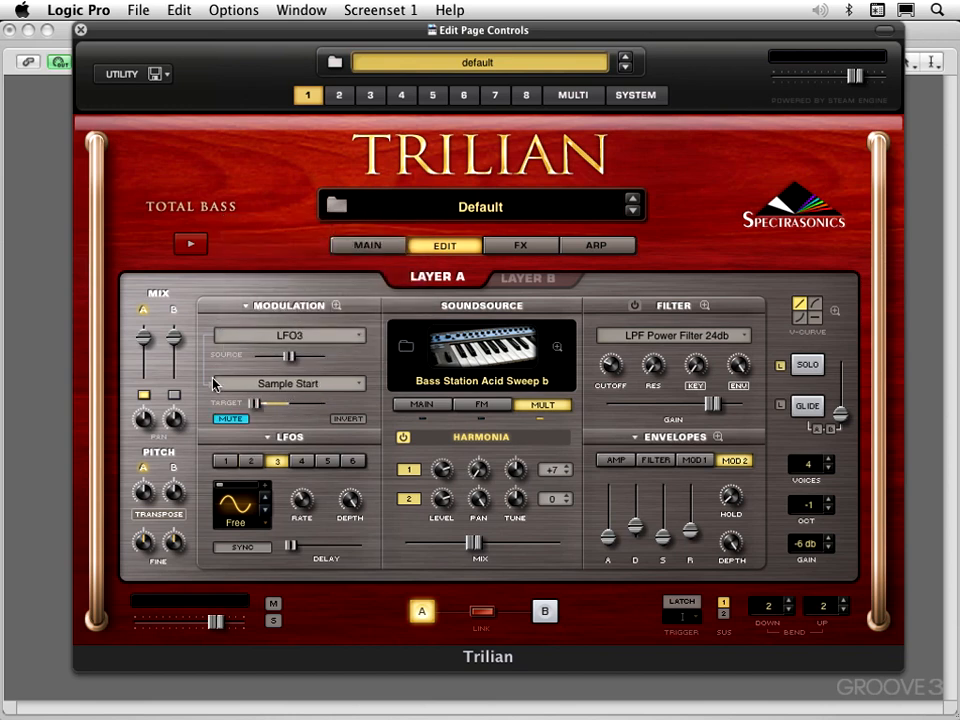
click(420, 404)
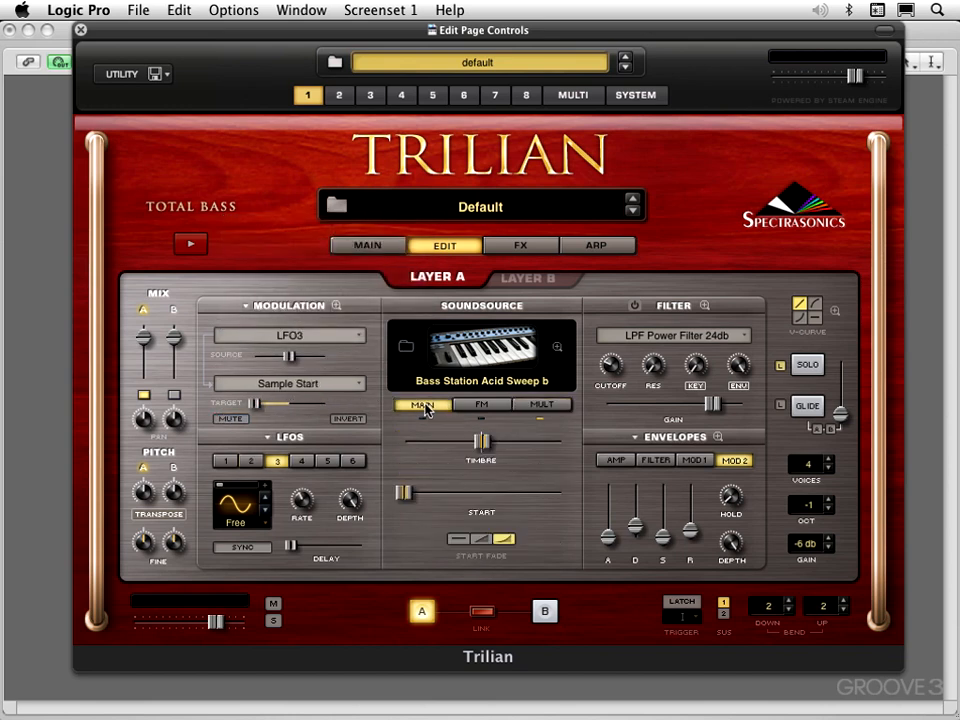
drag(483, 441, 500, 441)
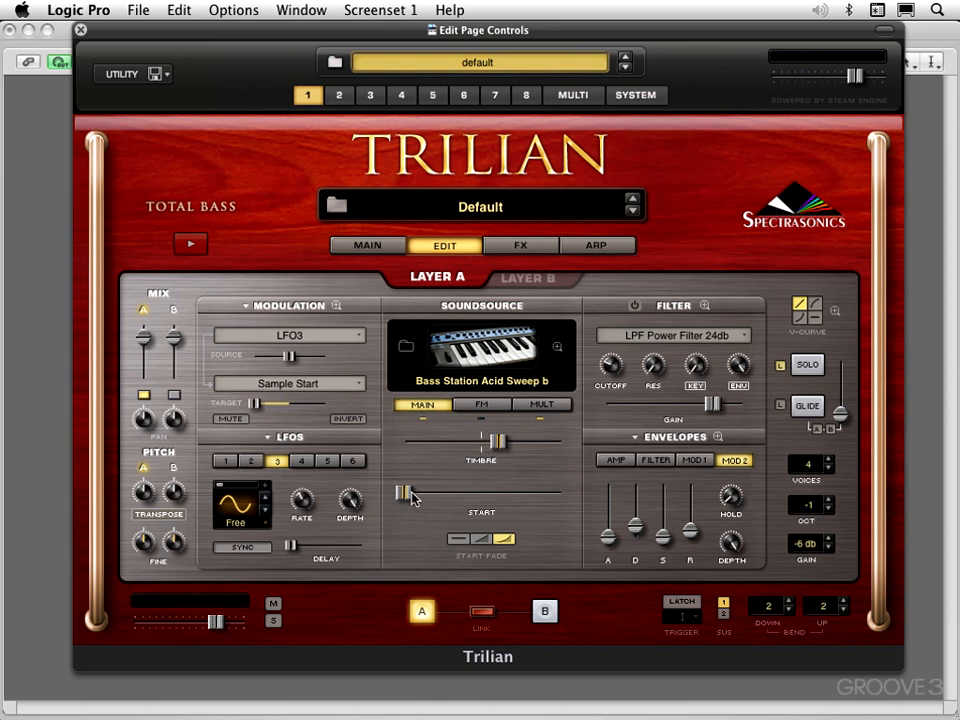
View the Arpeggiator, return to the Edit page, and move sample Start slightly past the beginning and Timbre below centre.
click(598, 249)
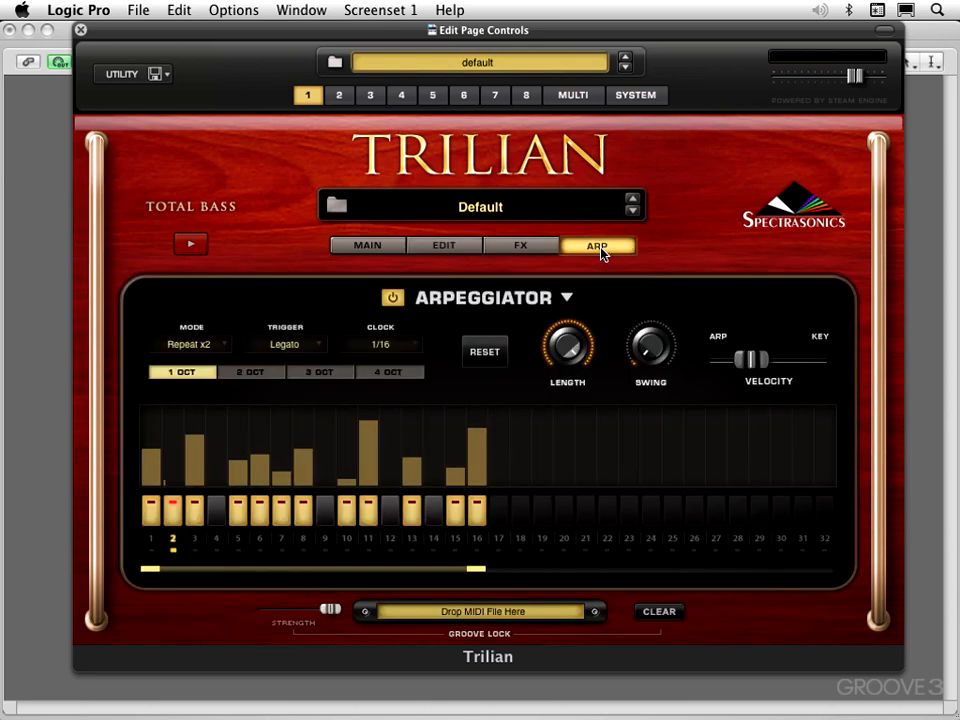
click(446, 245)
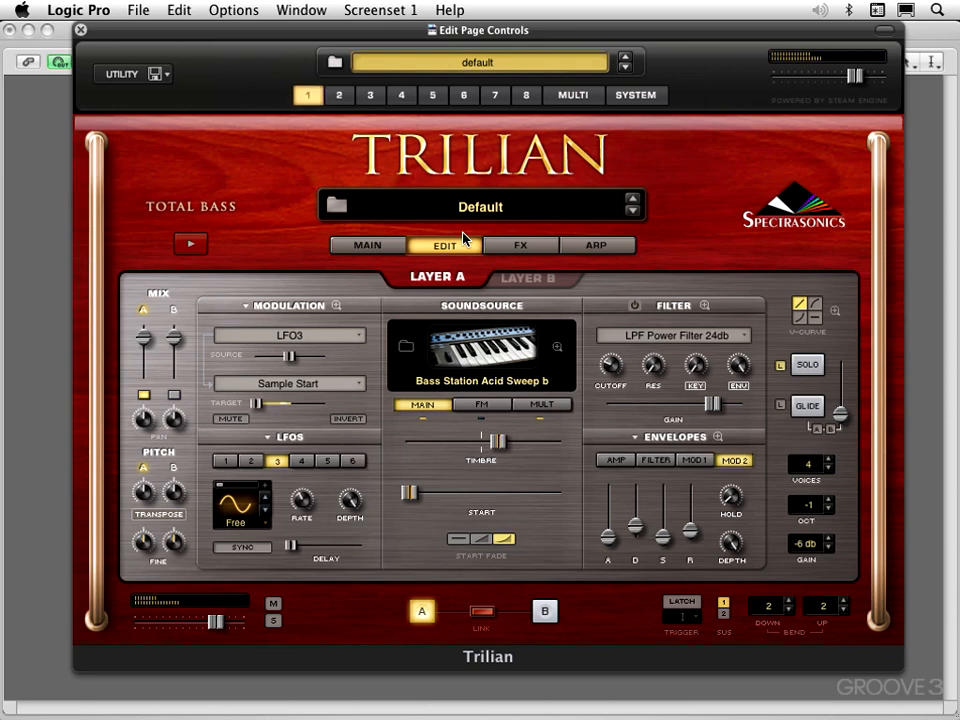
drag(410, 493, 418, 491)
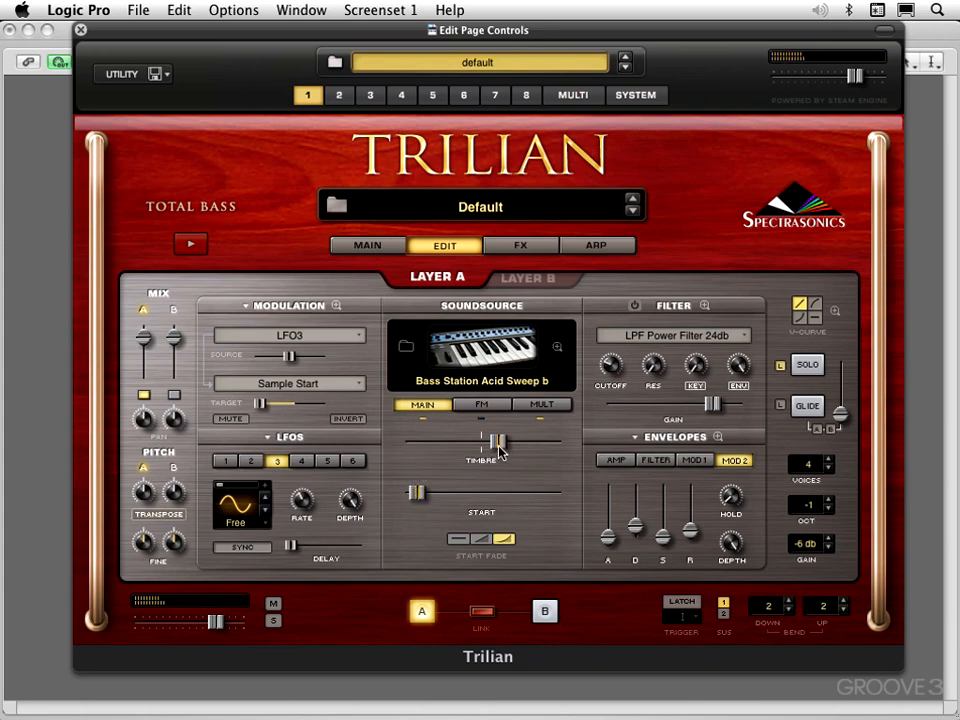
drag(500, 450, 455, 450)
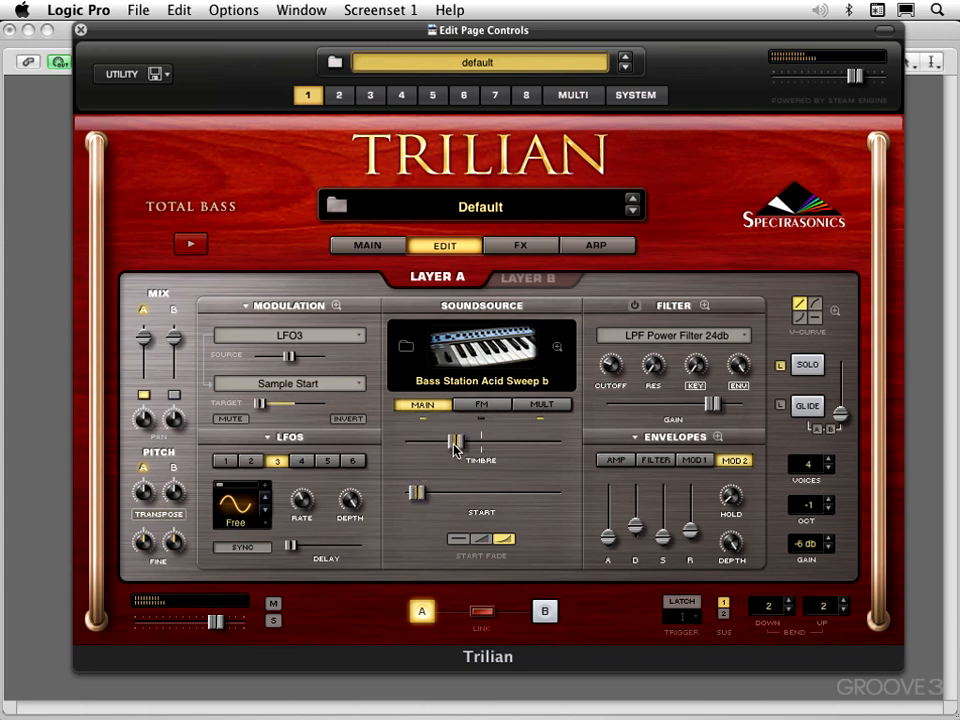